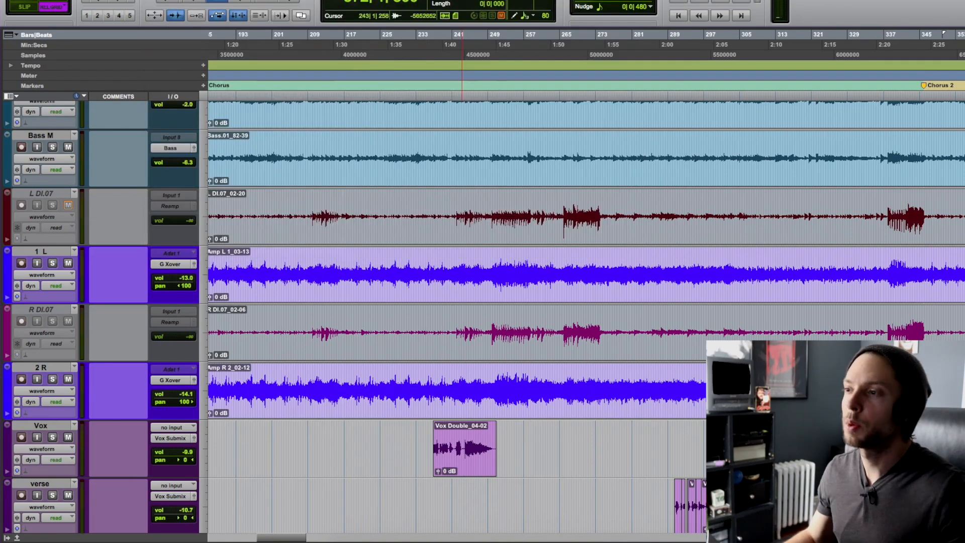
- Look over the guitar and vocal tracks in the arrangement
{"action": "scroll", "coordinate": [749, 260], "scroll_direction": "down", "scroll_amount": 1}
{"action": "scroll", "coordinate": [749, 260], "scroll_direction": "down", "scroll_amount": 8}
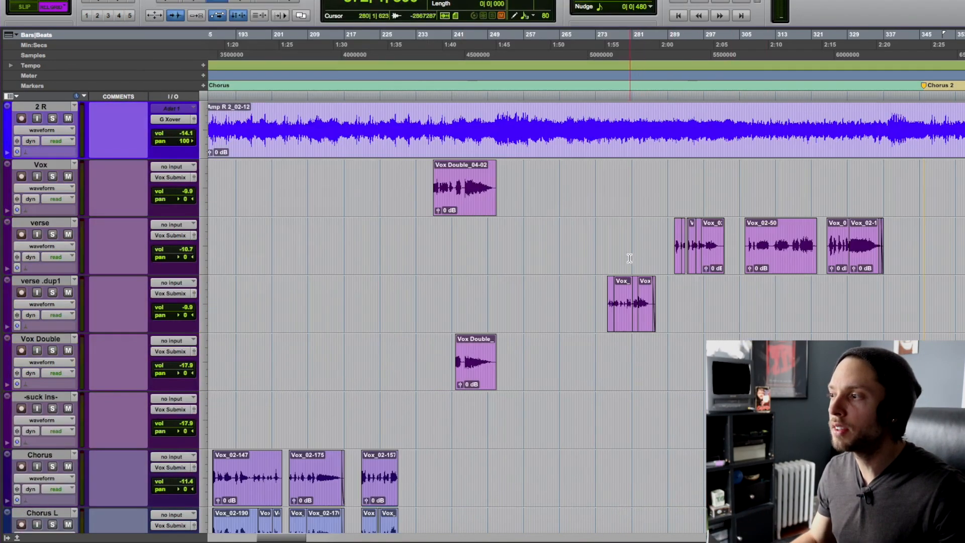
{"action": "key", "text": "r"}
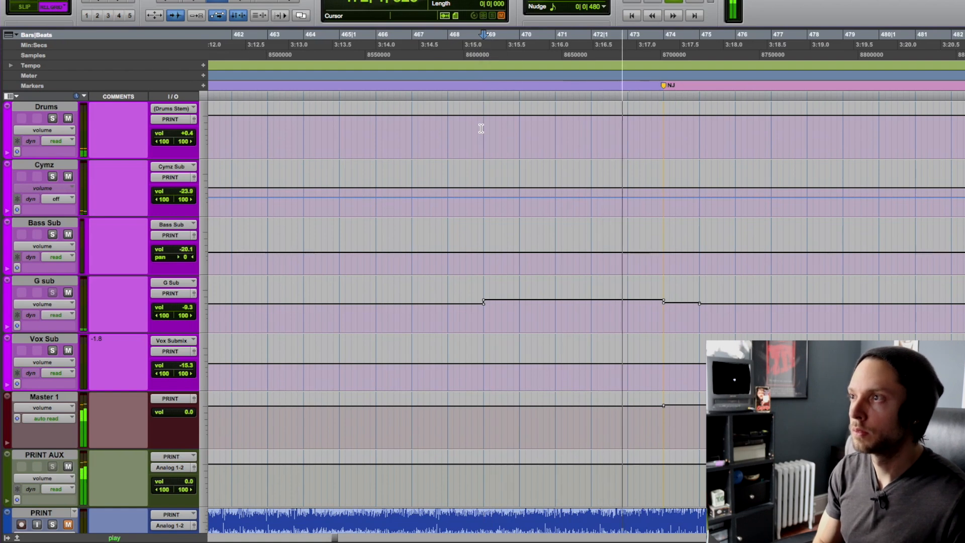
- Show the mixer and inspect the SonEQ2 settings on the Drums submix
{"action": "key", "text": "super+equal"}
{"action": "scroll", "coordinate": [494, 140], "scroll_direction": "up", "scroll_amount": 3}
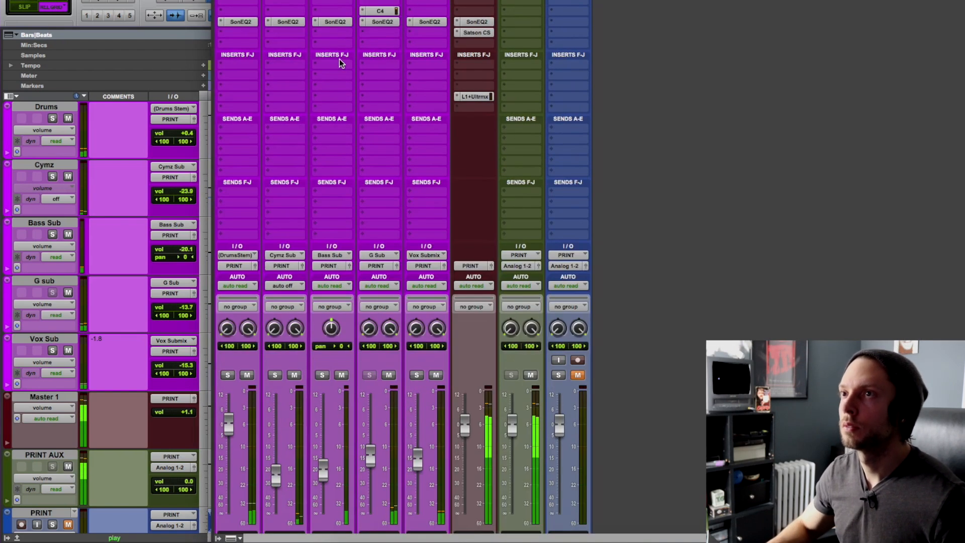
{"action": "left_click", "coordinate": [247, 25]}
{"action": "left_click_drag", "start_coordinate": [351, 4], "coordinate": [903, 17]}
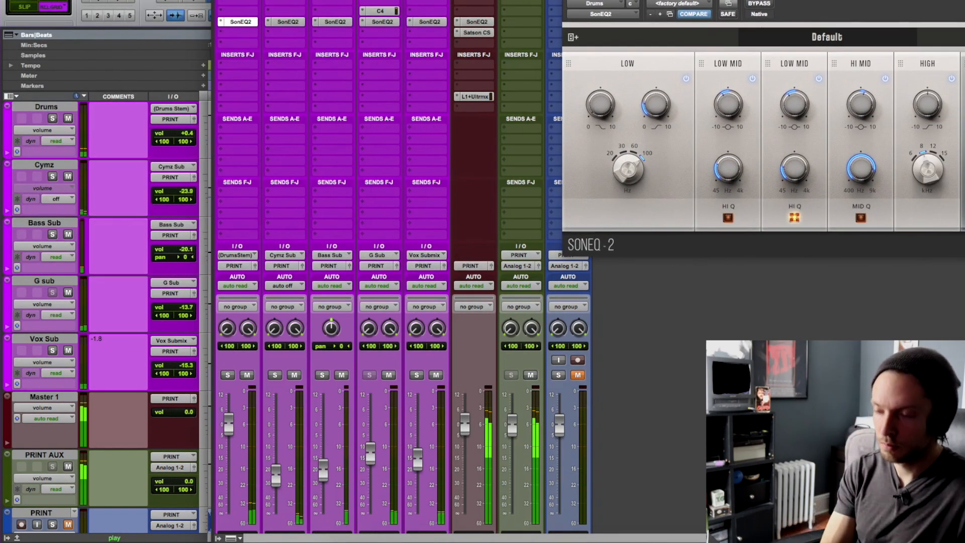
{"action": "key", "text": "super+w"}
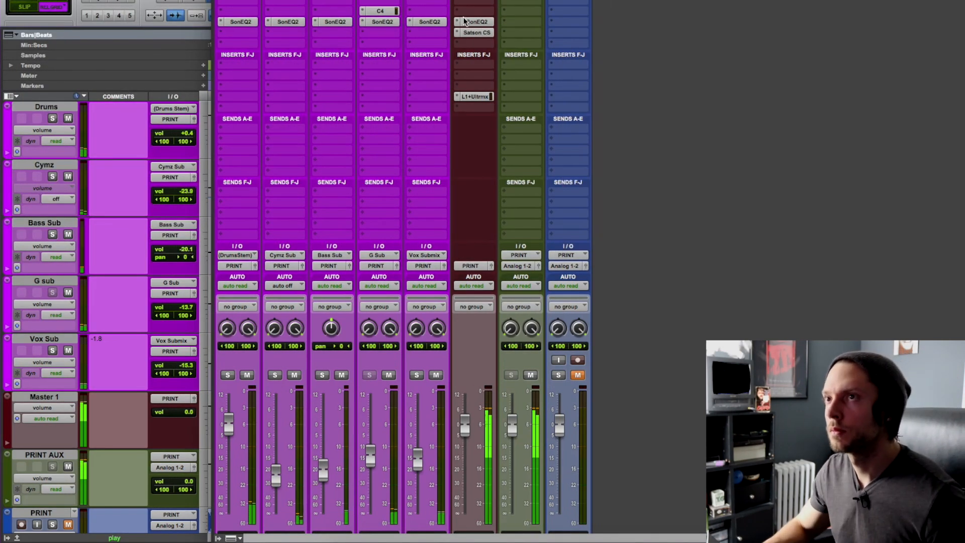
- Inspect the SonEQ2 settings on the Cymz and G sub submixes, then return to the arrangement
{"action": "left_click", "coordinate": [279, 22]}
{"action": "left_click_drag", "start_coordinate": [280, 22], "coordinate": [824, 30]}
{"action": "key", "text": "super+w"}
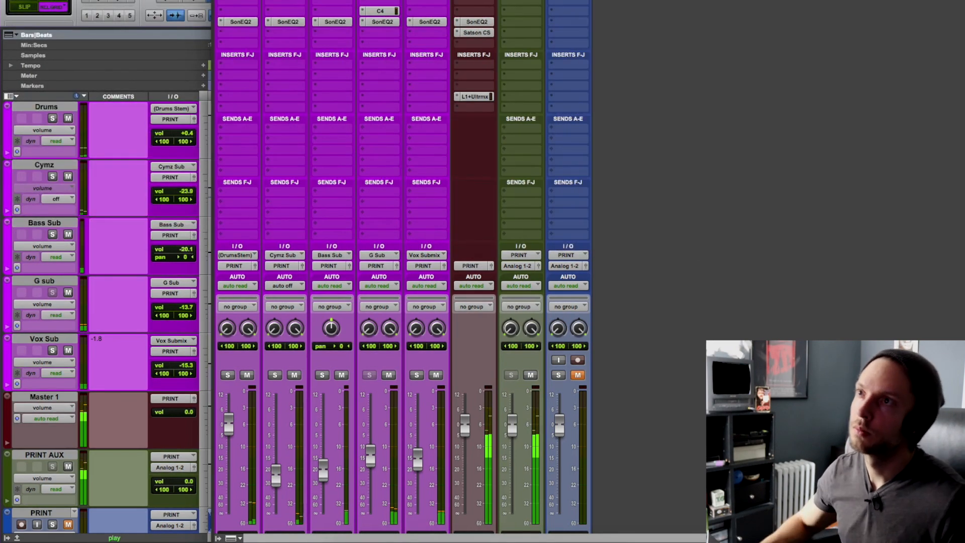
{"action": "left_click", "coordinate": [373, 21]}
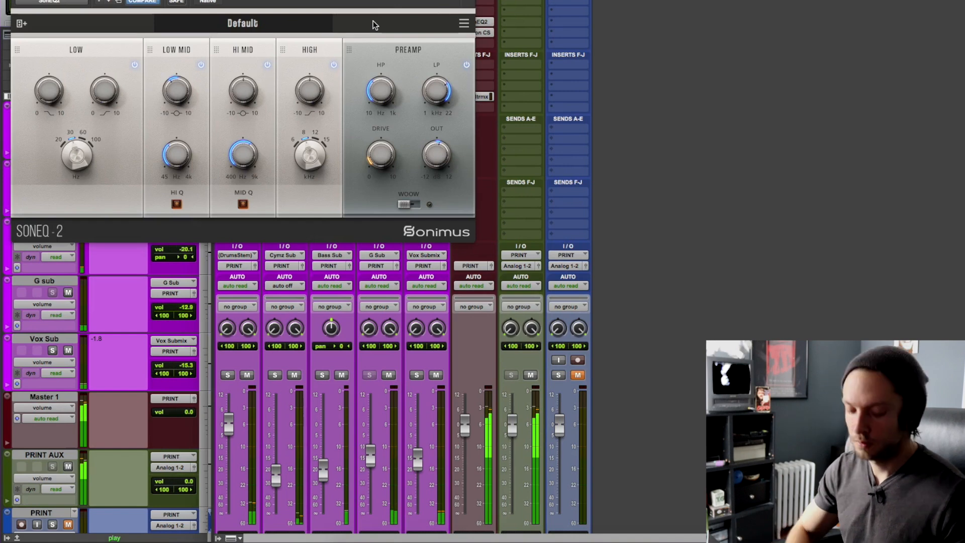
{"action": "key", "text": "super+w"}
{"action": "key", "text": "super+equal"}
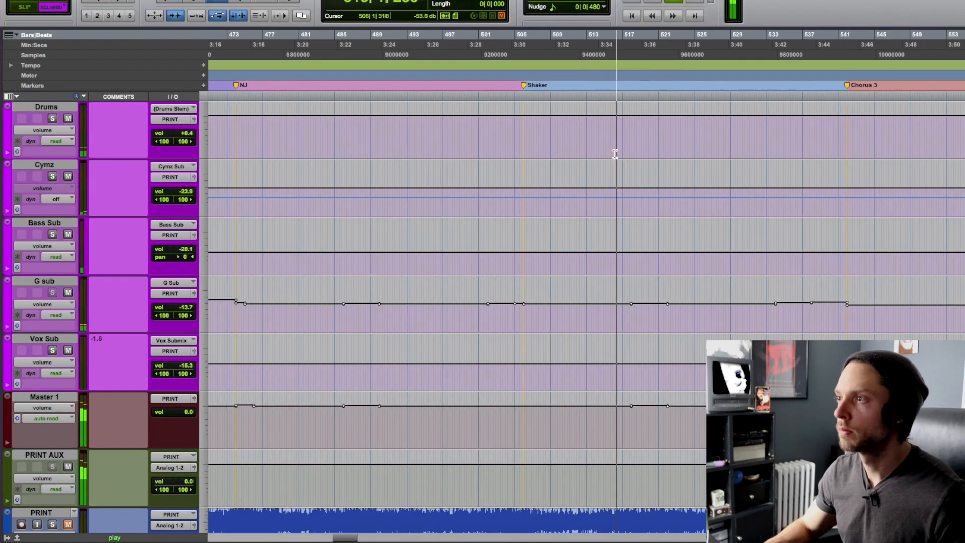
- Inspect the Satson CS and SonEQ2 plug-ins on the Master 1 track, then stop playback
{"action": "key", "text": "super+equal"}
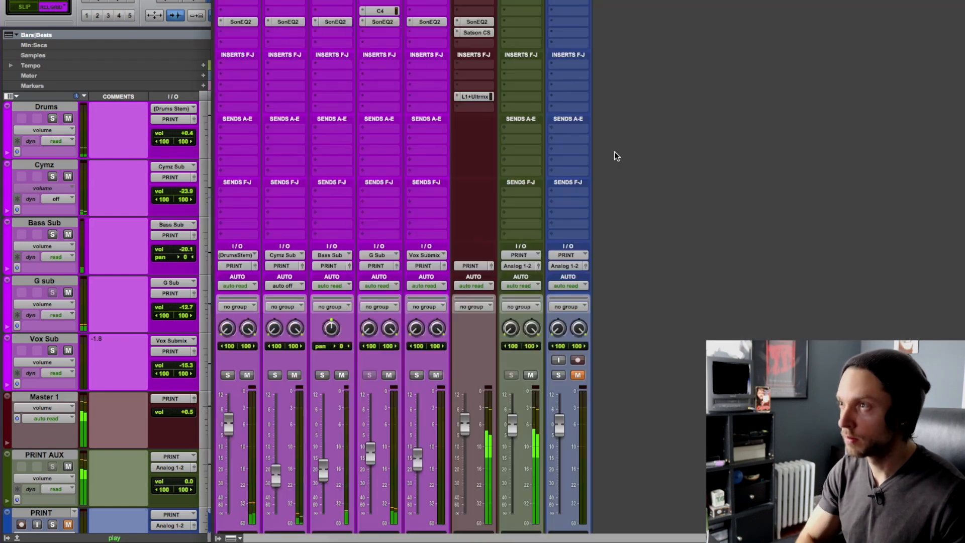
{"action": "left_click", "coordinate": [483, 33]}
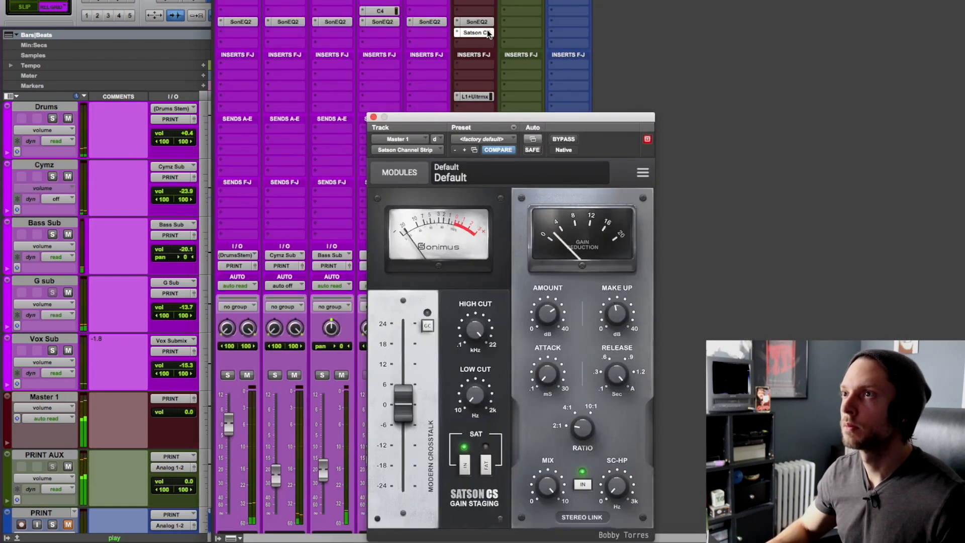
{"action": "key", "text": "super+w"}
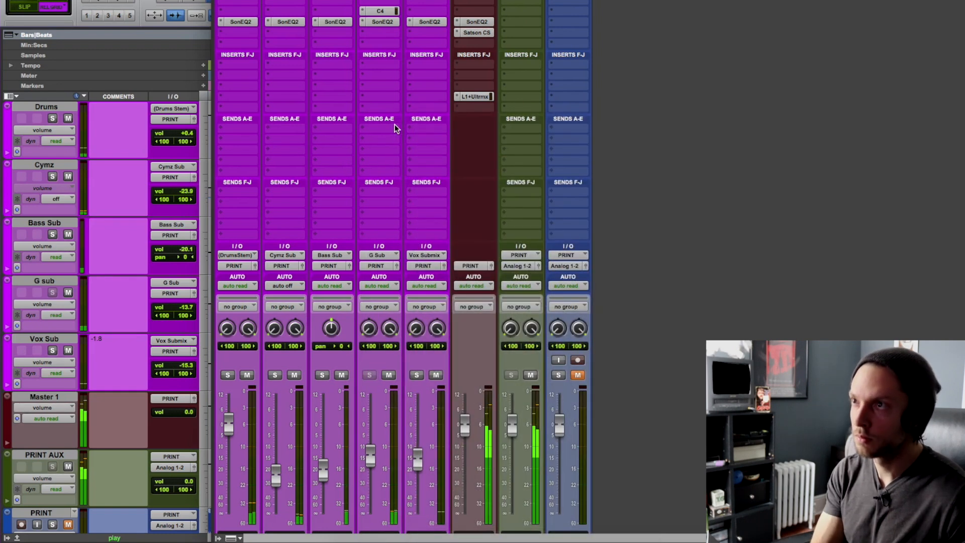
{"action": "left_click", "coordinate": [477, 22]}
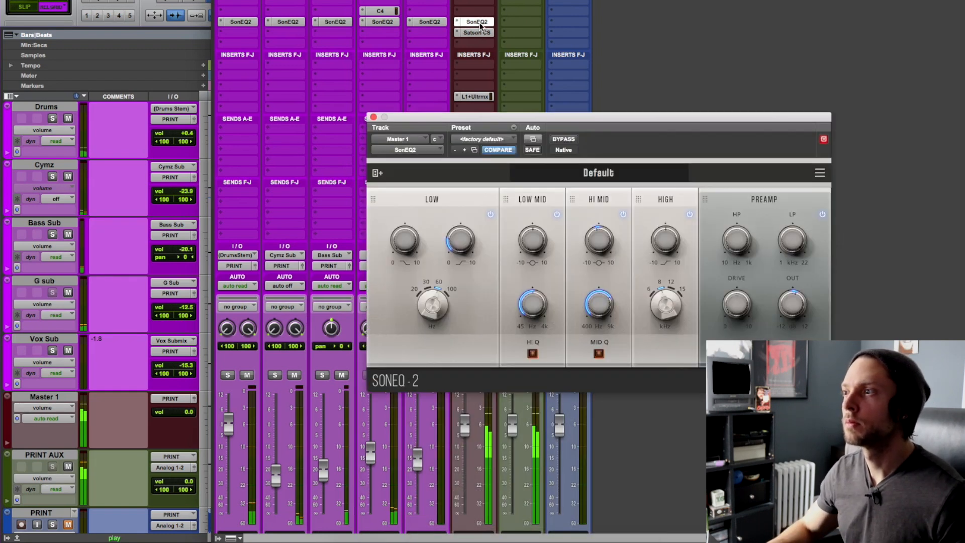
{"action": "left_click", "coordinate": [476, 21]}
{"action": "key", "text": "super+equal"}
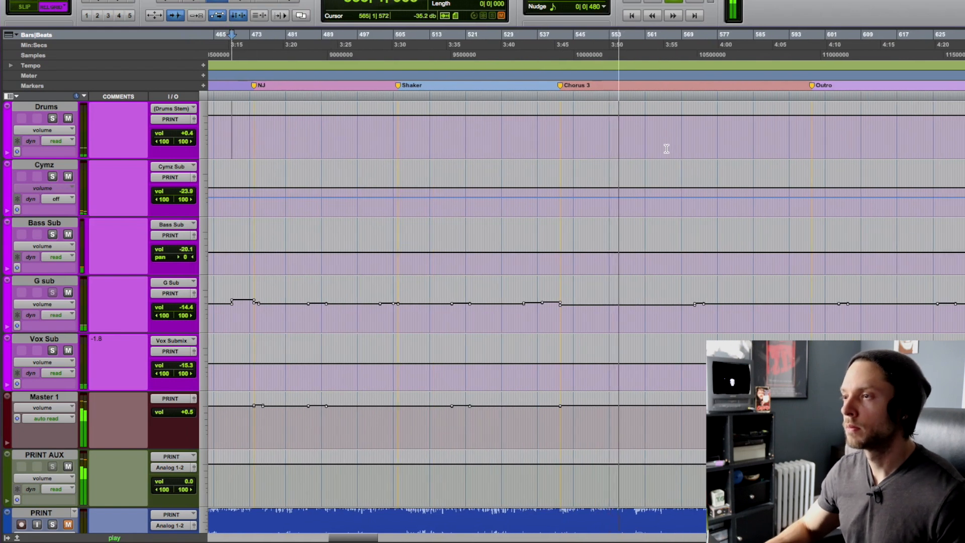
{"action": "key", "text": "space"}
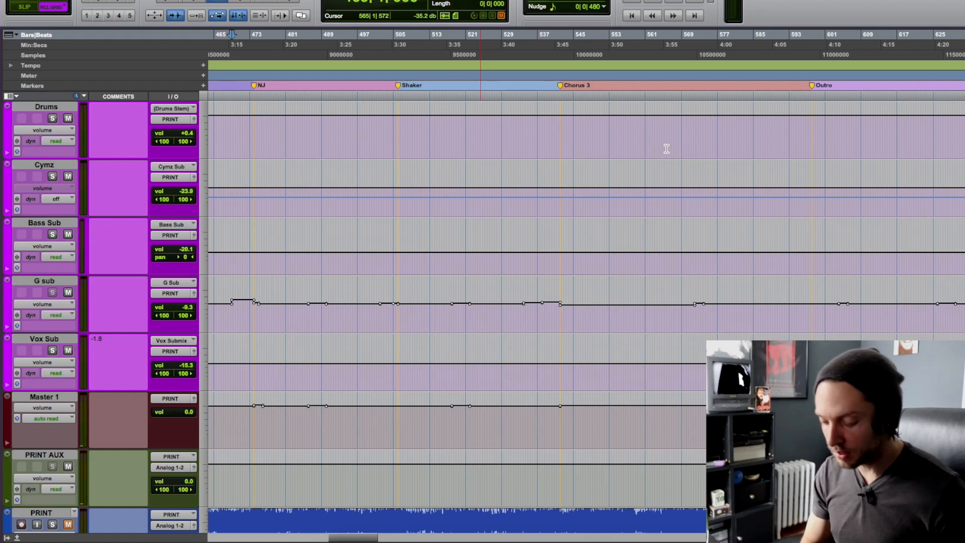
- Bypass SonEQ2 on the Drums, Cymz, Bass Sub, G sub, Vox Sub and Master 1 channels
{"action": "key", "text": "super+equal"}
{"action": "left_click", "coordinate": [240, 22]}
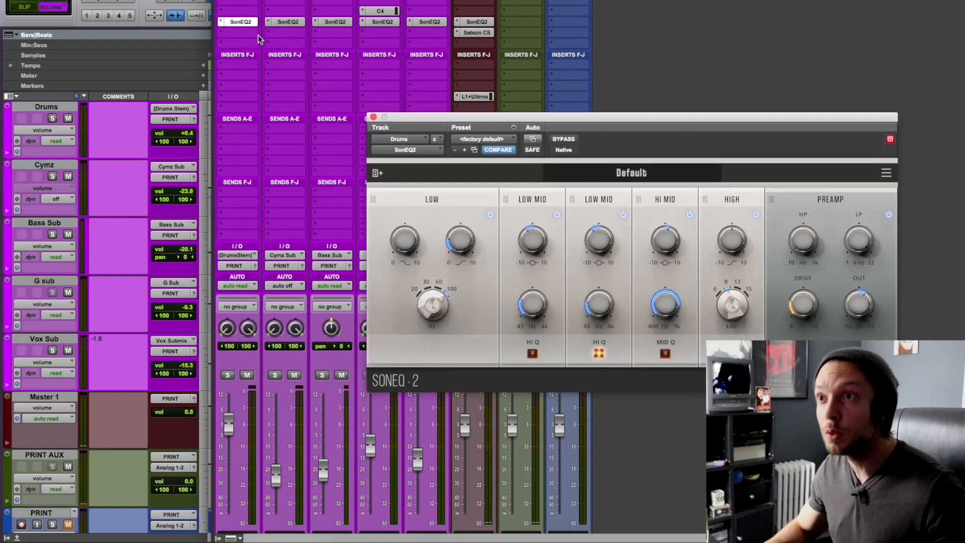
{"action": "left_click", "coordinate": [373, 116]}
{"action": "left_click_drag", "start_coordinate": [240, 22], "coordinate": [480, 19]}
{"action": "key", "text": "super+equal"}
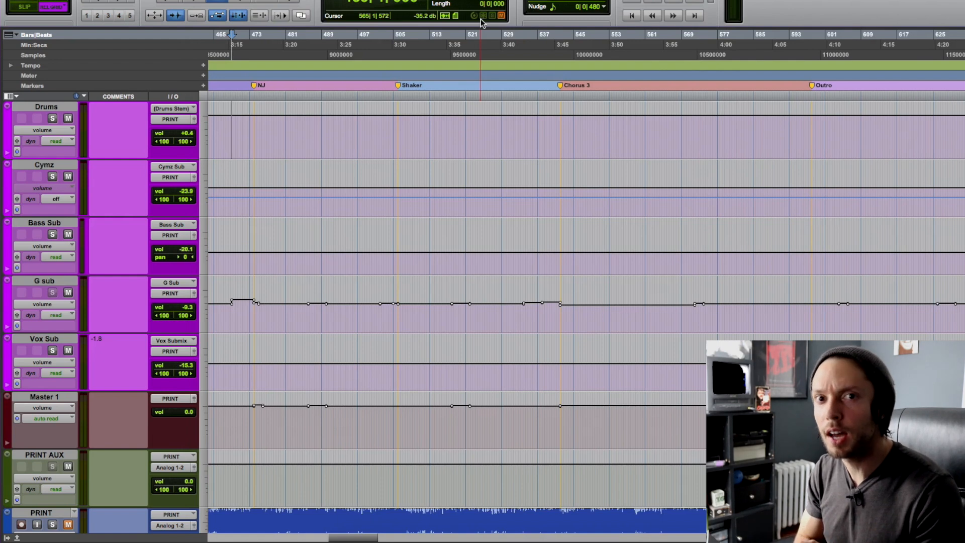
- Play back the mix with every SonEQ2 bypassed and check the channel meters in the mixer
{"action": "key", "text": "space"}
{"action": "key", "text": "super+equal"}
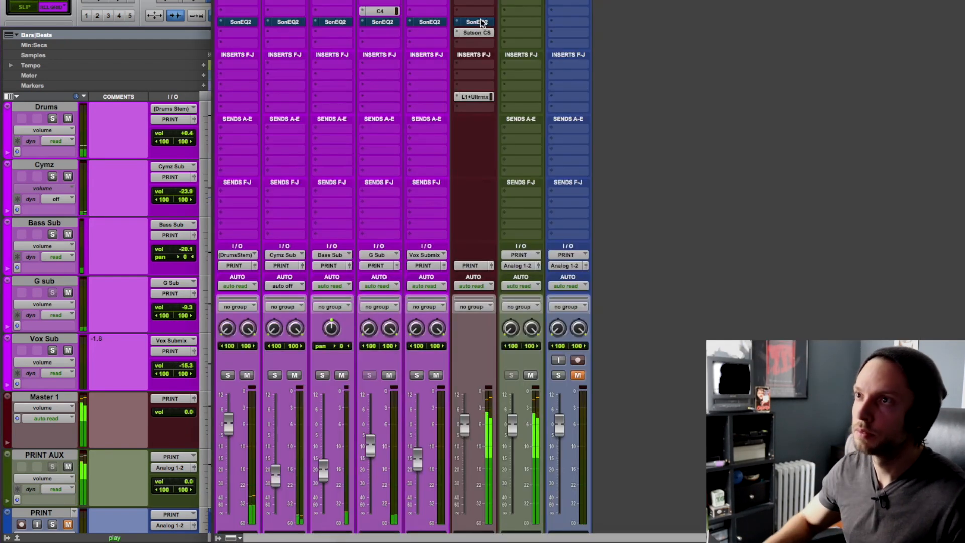
{"action": "scroll", "coordinate": [495, 138], "scroll_direction": "down", "scroll_amount": 3}
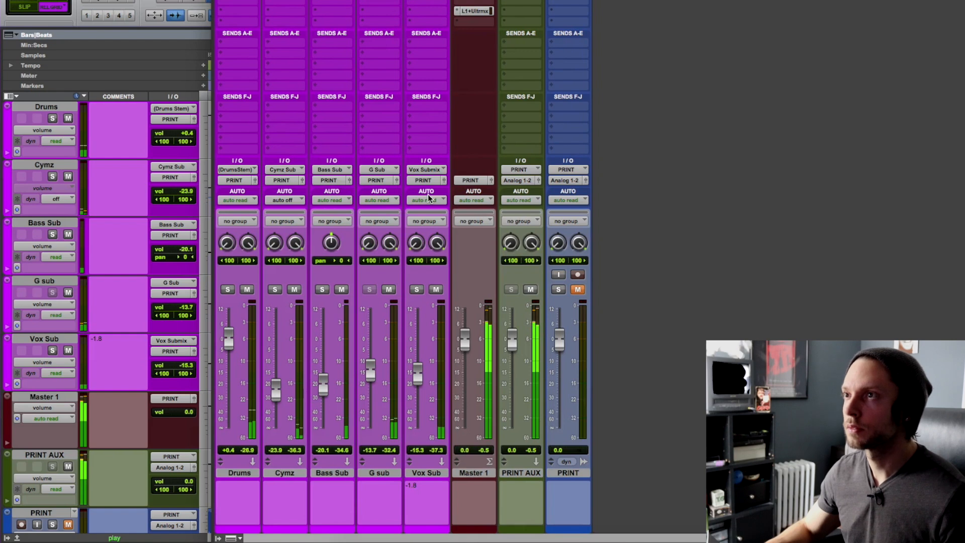
{"action": "scroll", "coordinate": [427, 196], "scroll_direction": "up", "scroll_amount": 3}
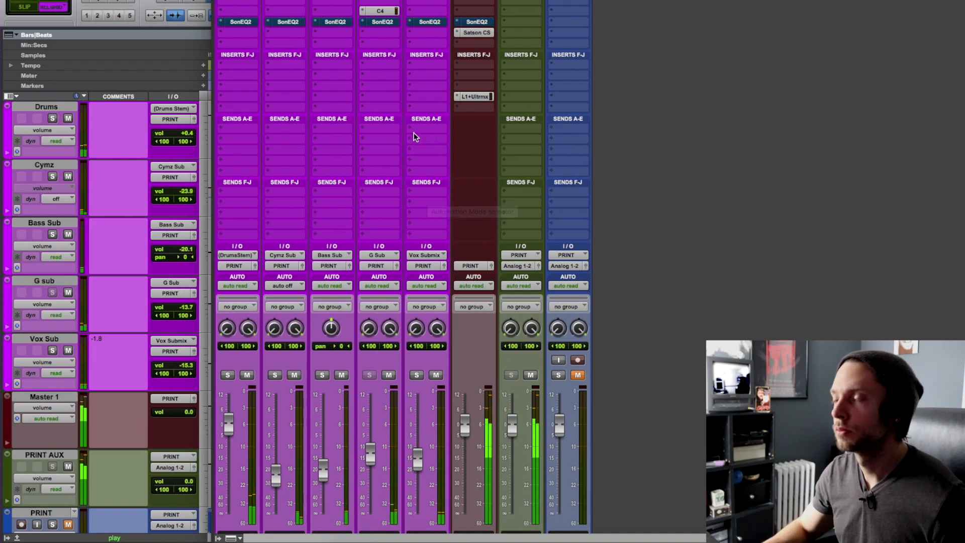
- Reactivate SonEQ2 on all five submixes and Master 1 during playback to compare the sound
{"action": "left_click", "coordinate": [240, 22], "text": "super"}
{"action": "left_click", "coordinate": [287, 22], "text": "super"}
{"action": "left_click", "coordinate": [335, 22], "text": "super"}
{"action": "left_click", "coordinate": [382, 21], "text": "super"}
{"action": "left_click", "coordinate": [429, 22], "text": "super"}
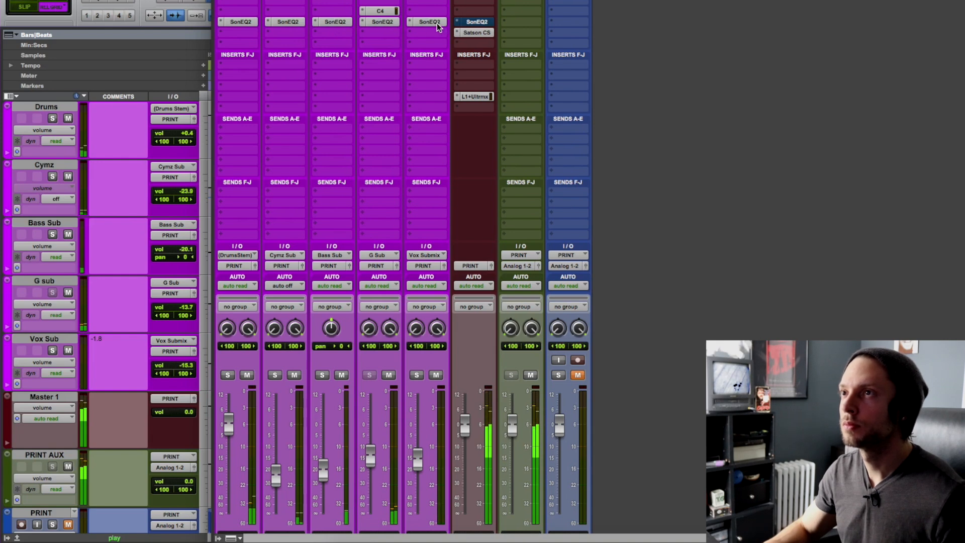
{"action": "left_click", "coordinate": [476, 22], "text": "super"}
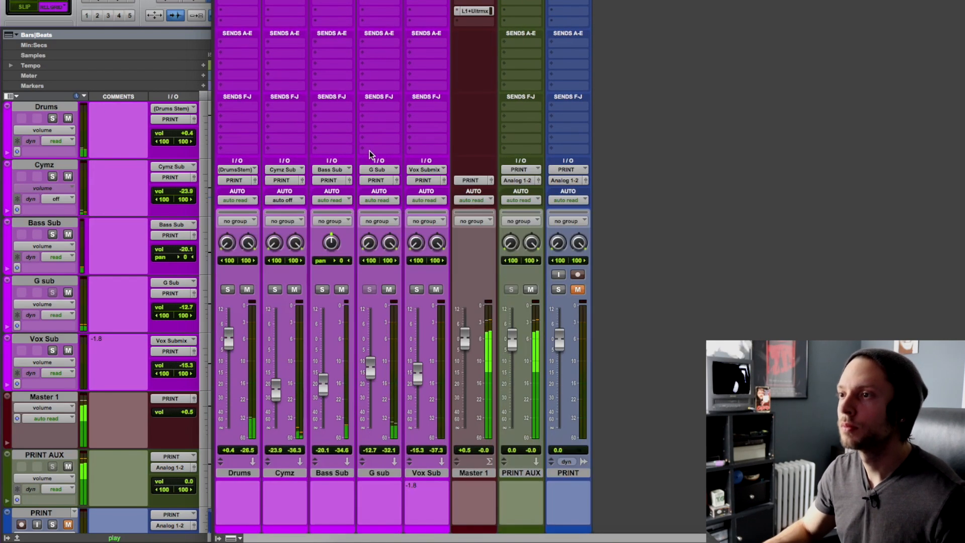
{"action": "key", "text": "super+equal"}
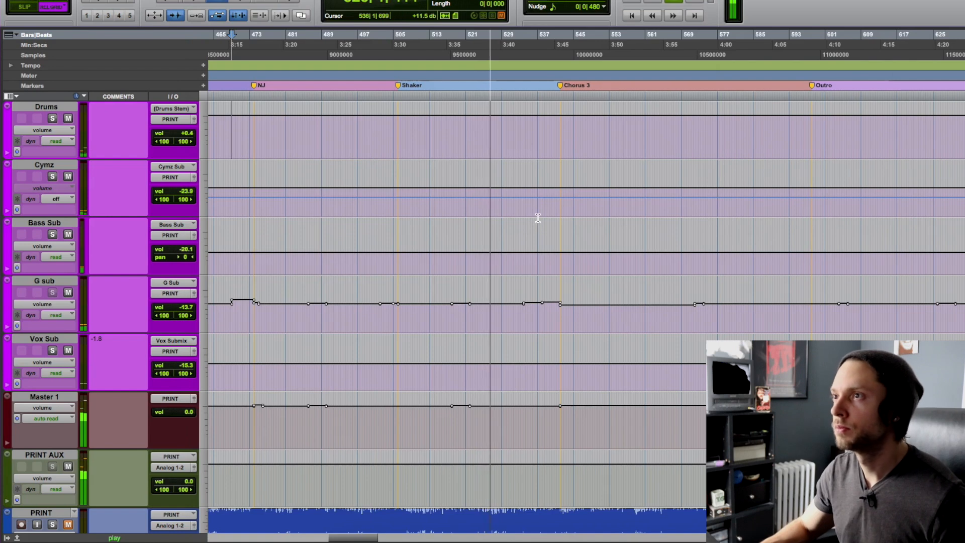
- Bypass SonEQ2 again on each submix from Drums to Vox Sub and on Master 1 while the mix plays
{"action": "key", "text": "super+equal"}
{"action": "scroll", "coordinate": [483, 151], "scroll_direction": "up", "scroll_amount": 5}
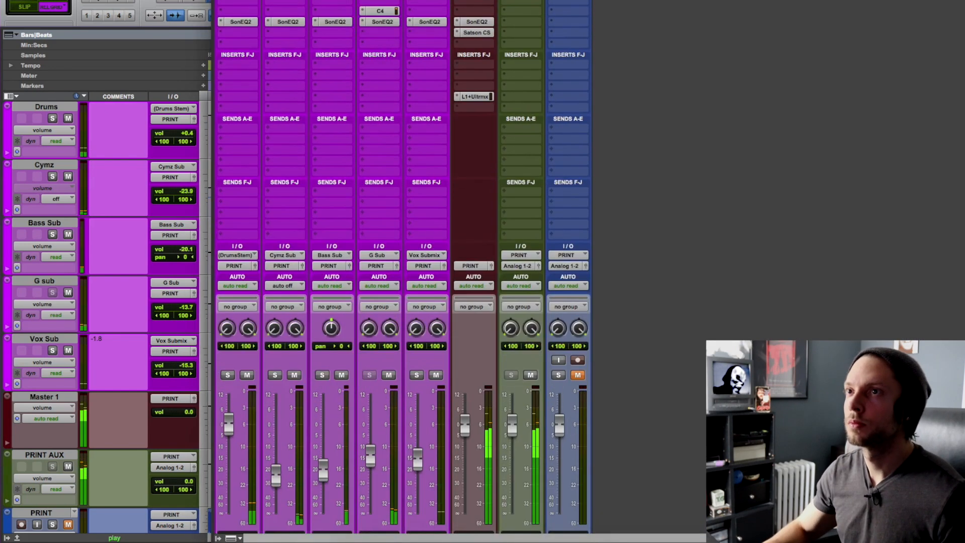
{"action": "left_click", "coordinate": [248, 21], "text": "super"}
{"action": "left_click", "coordinate": [291, 22], "text": "super"}
{"action": "left_click", "coordinate": [329, 23], "text": "super"}
{"action": "left_click", "coordinate": [393, 23], "text": "super"}
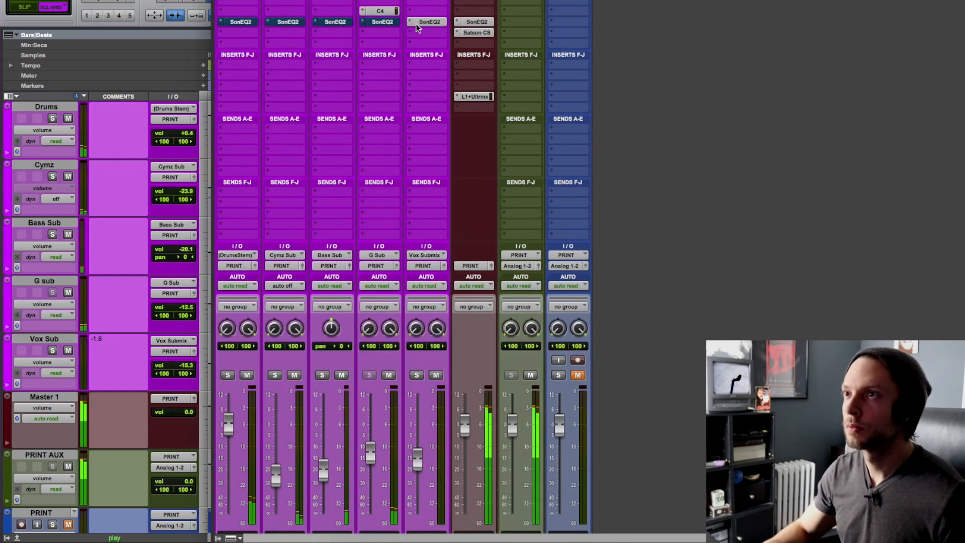
{"action": "left_click", "coordinate": [435, 24], "text": "super"}
{"action": "left_click", "coordinate": [486, 24], "text": "super"}
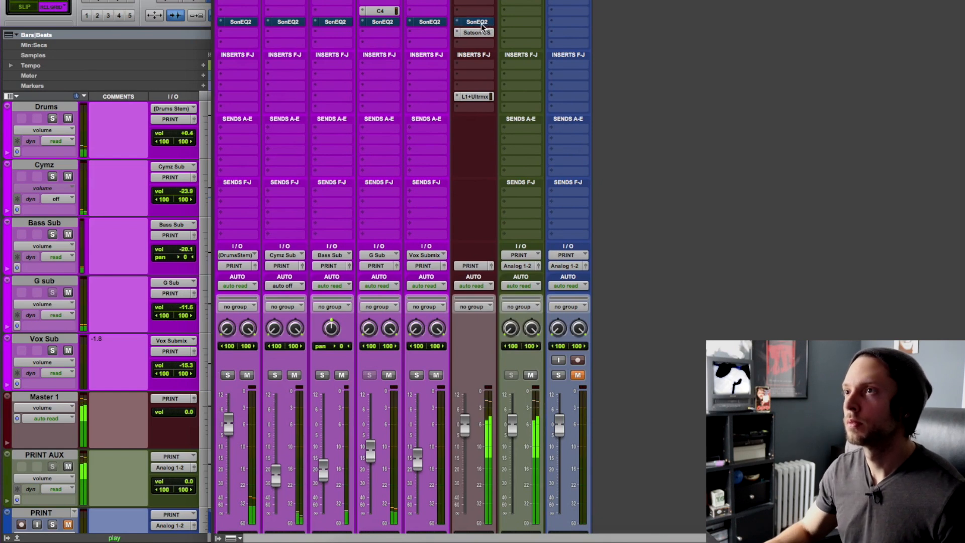
- Switch SonEQ2 back on for Master 1 and all five submixes, then stop playback
{"action": "left_click", "coordinate": [460, 23], "text": "super"}
{"action": "left_click", "coordinate": [430, 22], "text": "super"}
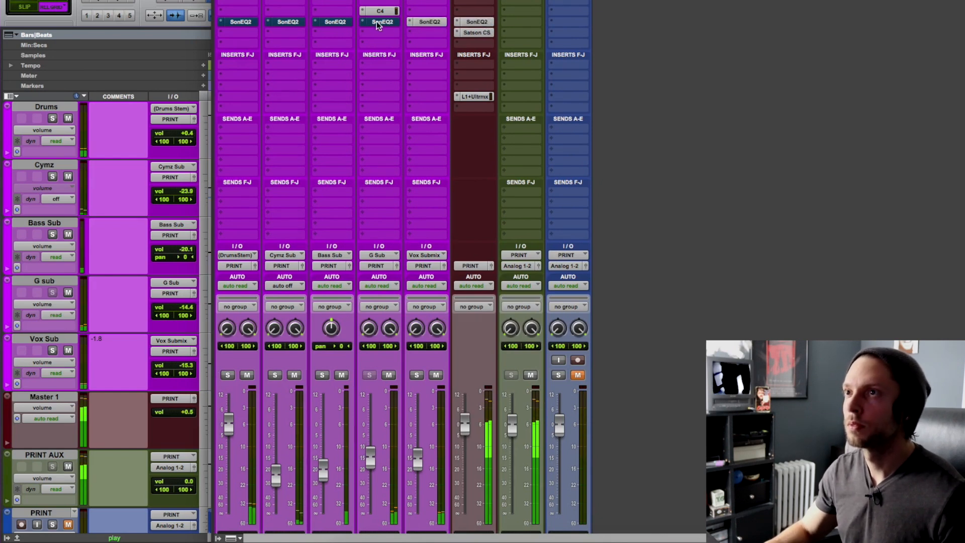
{"action": "left_click", "coordinate": [382, 22], "text": "super"}
{"action": "left_click", "coordinate": [334, 22], "text": "super"}
{"action": "left_click", "coordinate": [285, 22], "text": "super"}
{"action": "left_click", "coordinate": [242, 22], "text": "super"}
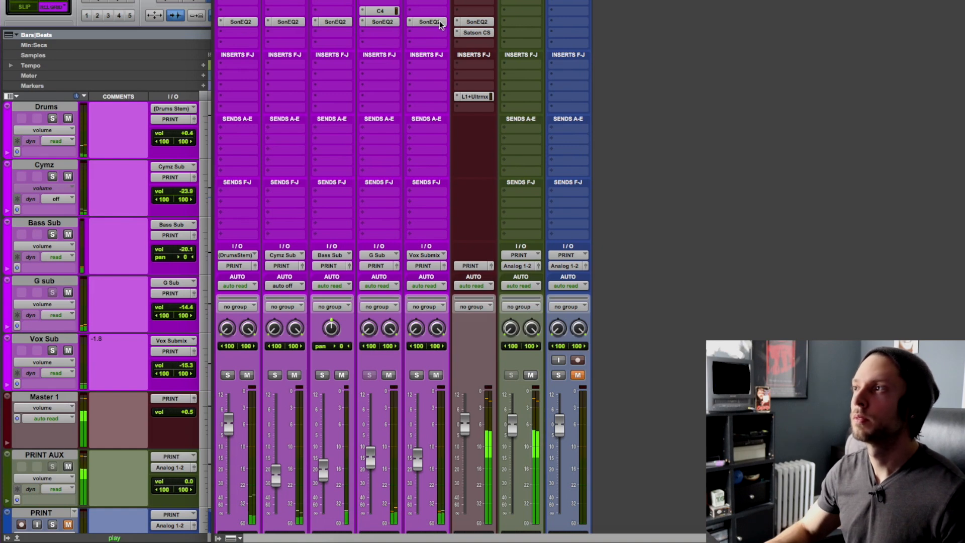
{"action": "key", "text": "super+equal"}
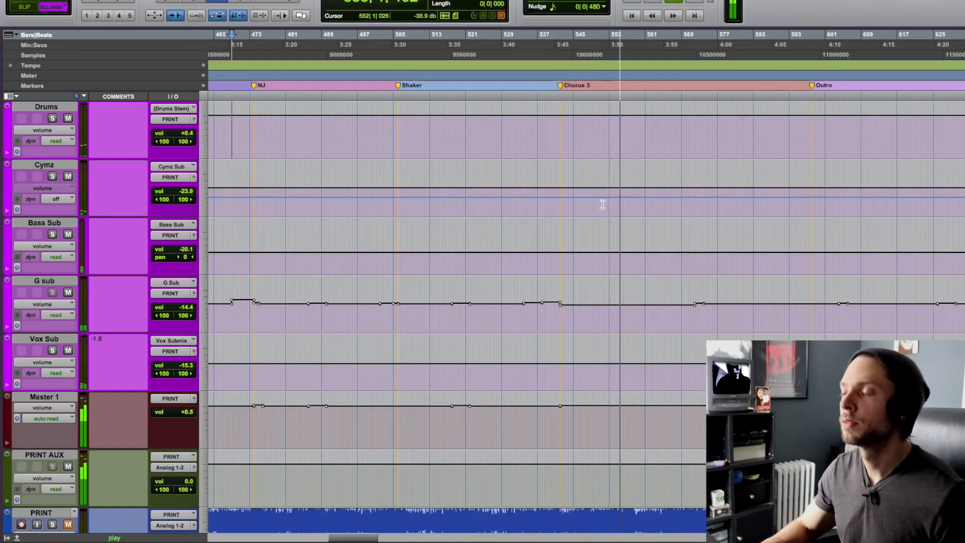
{"action": "key", "text": "space"}
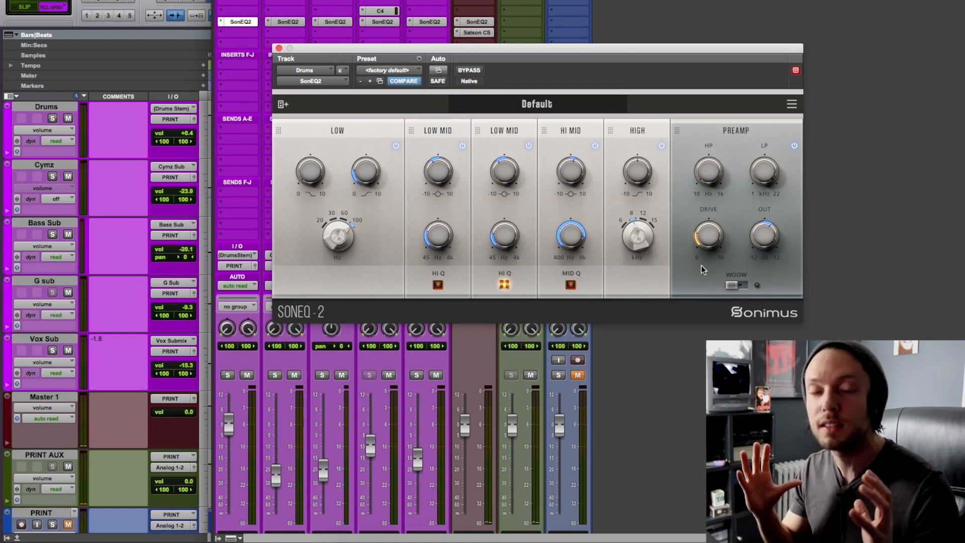
- Reopen SonEQ2 on the Drums submix and review its low, low mid and hi mid band settings
{"action": "left_click", "coordinate": [248, 20]}
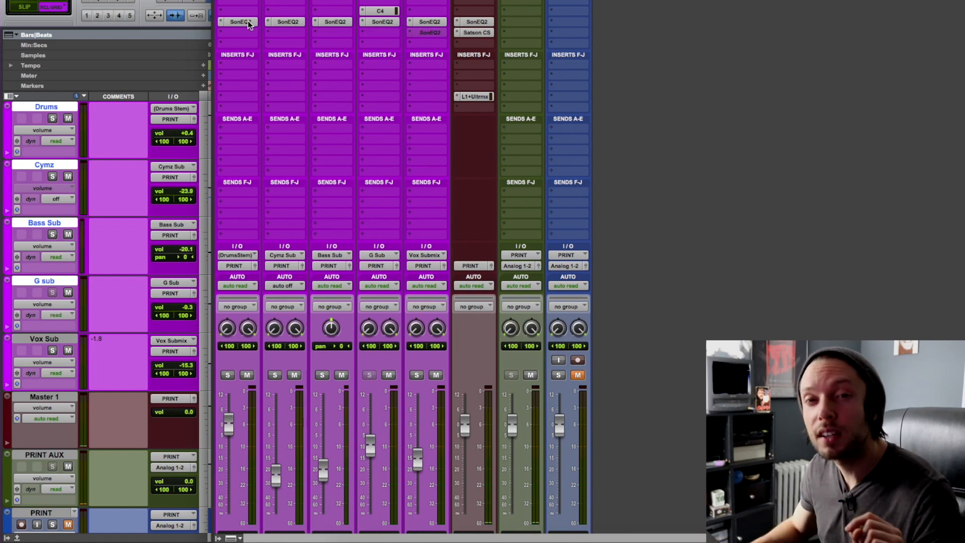
{"action": "left_click", "coordinate": [248, 22]}
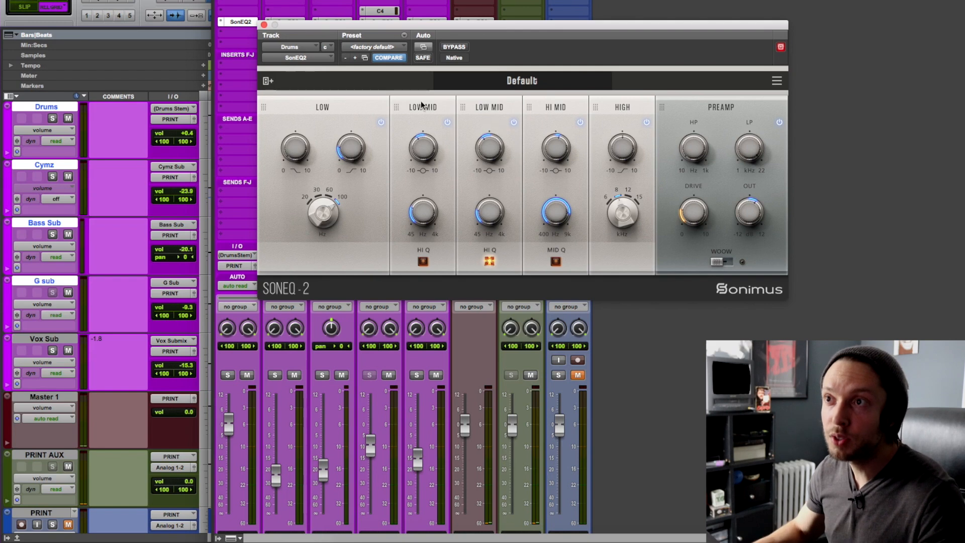
{"action": "mouse_move", "coordinate": [348, 152]}
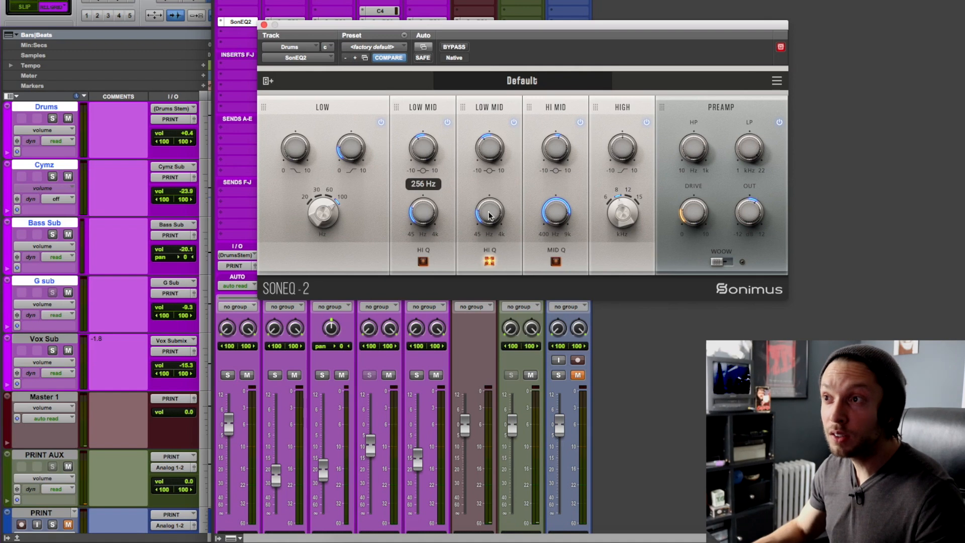
{"action": "mouse_move", "coordinate": [490, 215]}
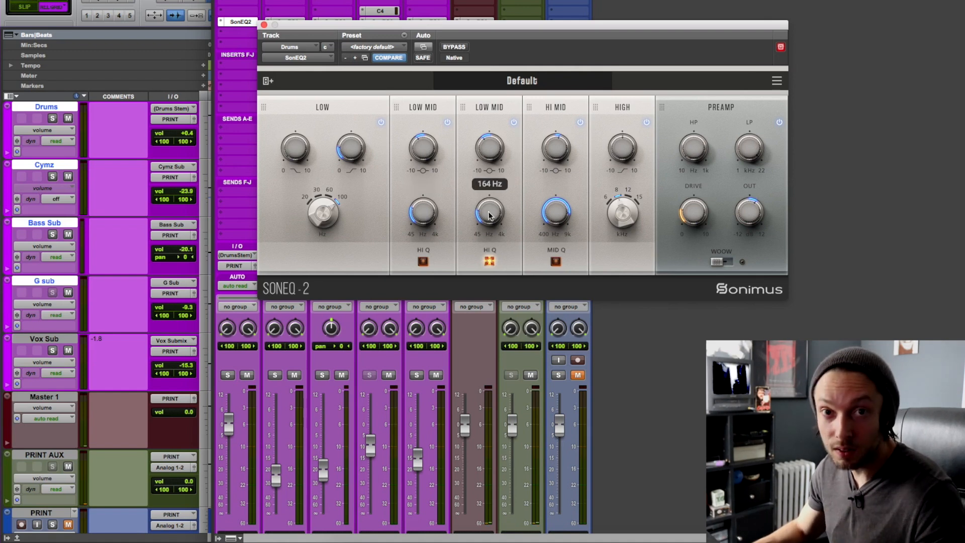
{"action": "mouse_move", "coordinate": [555, 211]}
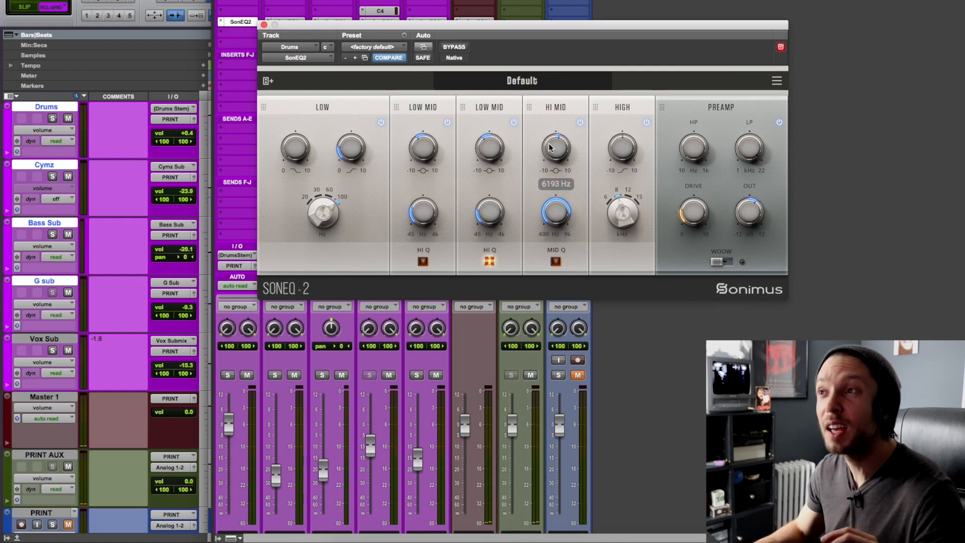
{"action": "mouse_move", "coordinate": [550, 147]}
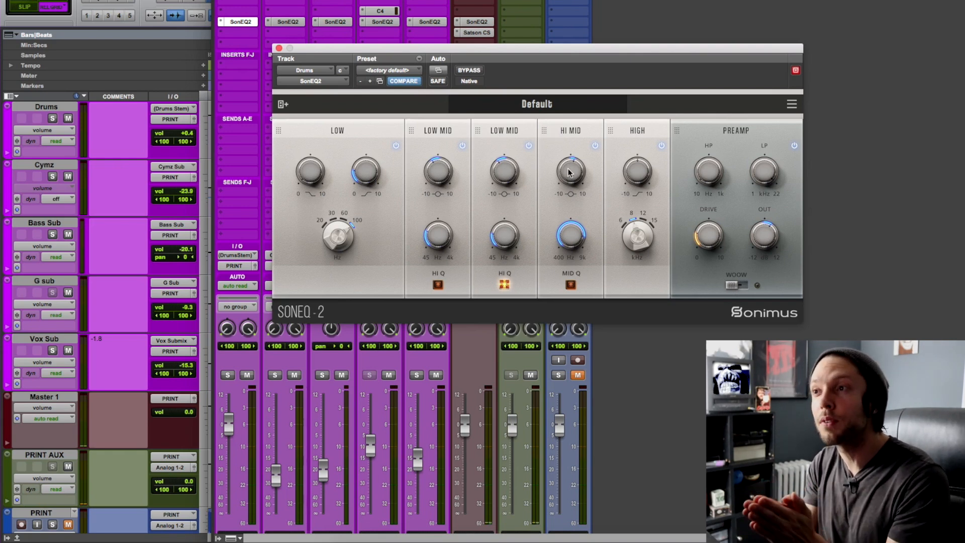
- Duplicate the hi mid module in SonEQ2 on Drums and try the copy's frequency, gain and Mid Q controls
{"action": "right_click", "coordinate": [575, 133]}
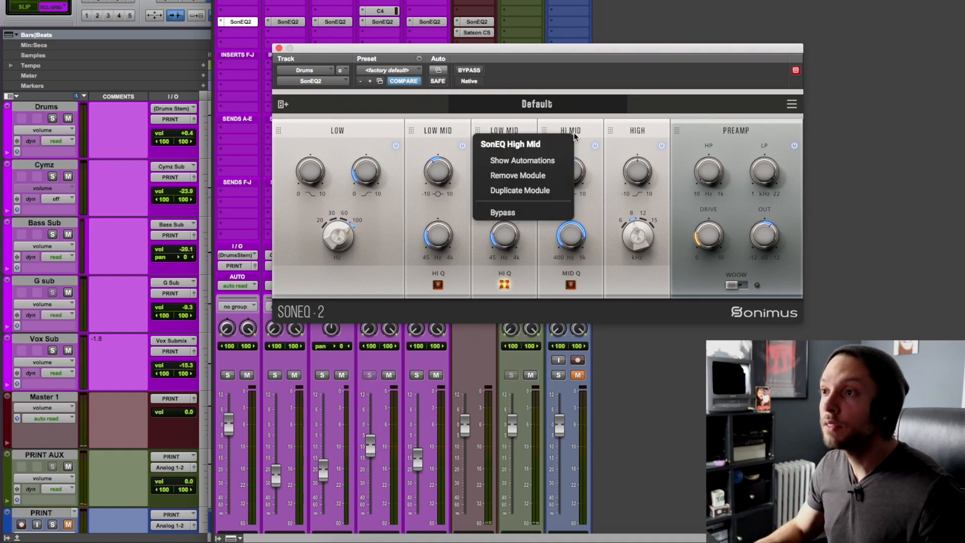
{"action": "left_click", "coordinate": [538, 191]}
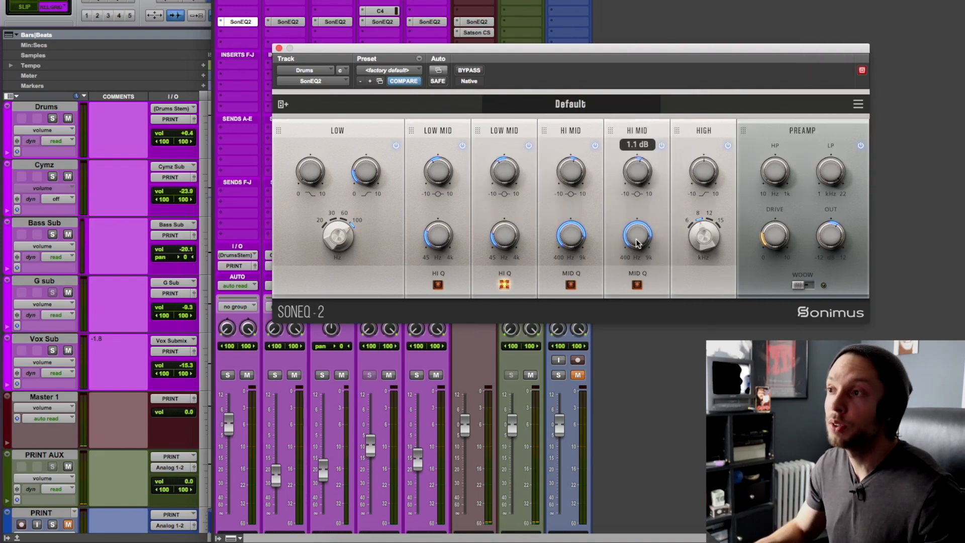
{"action": "left_click_drag", "start_coordinate": [635, 243], "coordinate": [601, 282]}
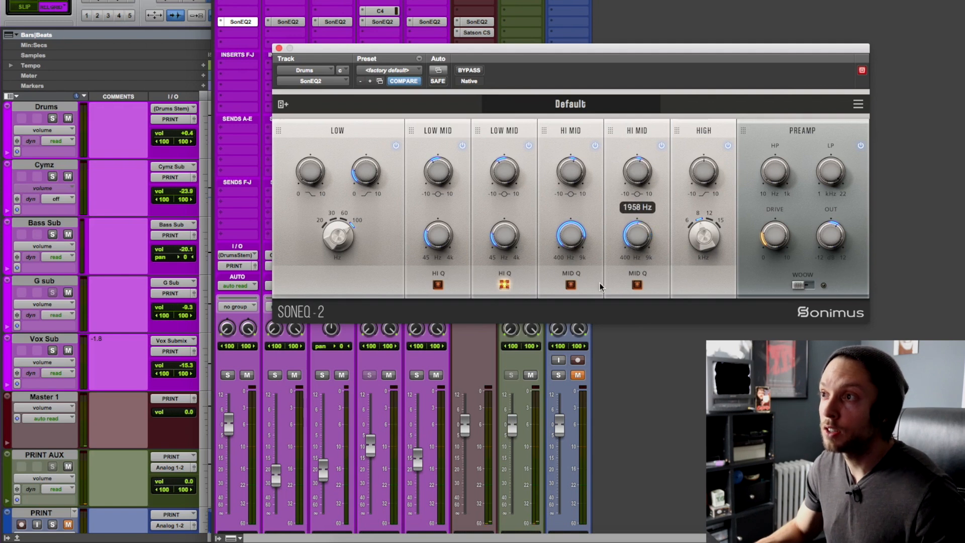
{"action": "left_click_drag", "start_coordinate": [639, 177], "coordinate": [639, 167]}
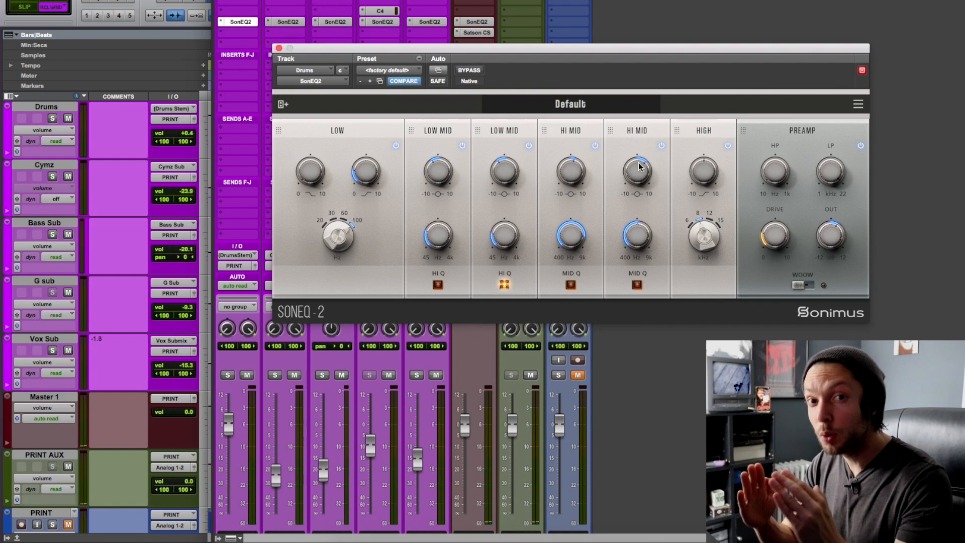
{"action": "left_click", "coordinate": [636, 285]}
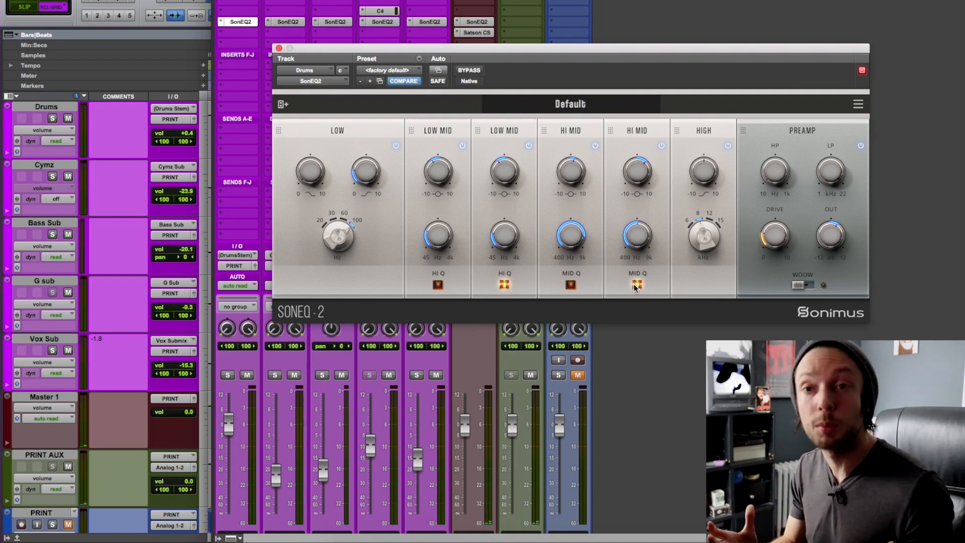
{"action": "left_click", "coordinate": [636, 285]}
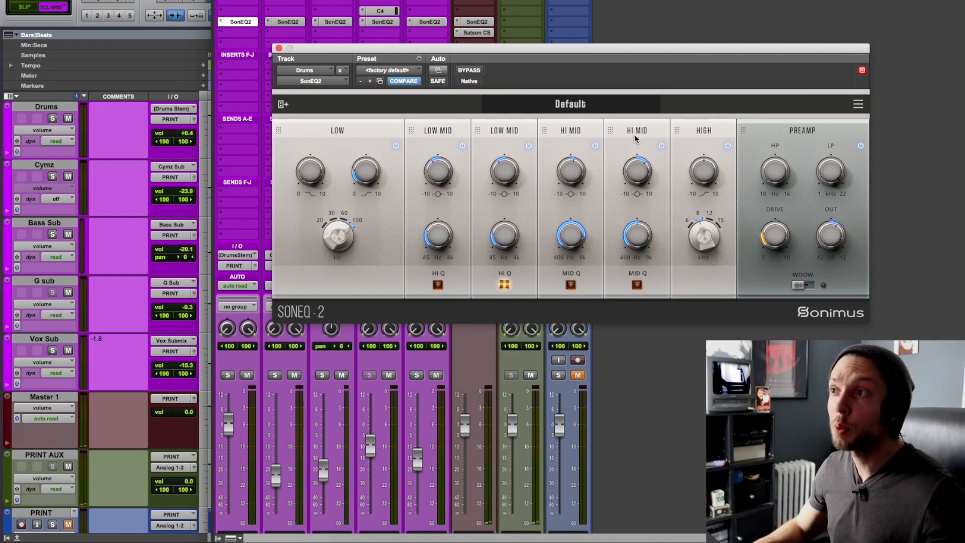
- Remove the duplicated hi mid module from SonEQ2 on the Drums submix
{"action": "right_click", "coordinate": [634, 137]}
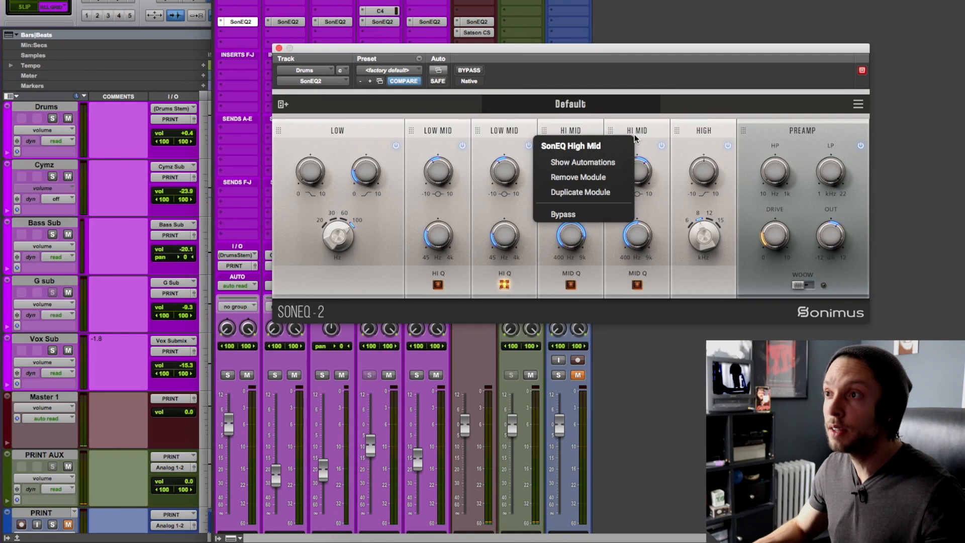
{"action": "left_click", "coordinate": [611, 177]}
{"action": "left_click", "coordinate": [530, 241]}
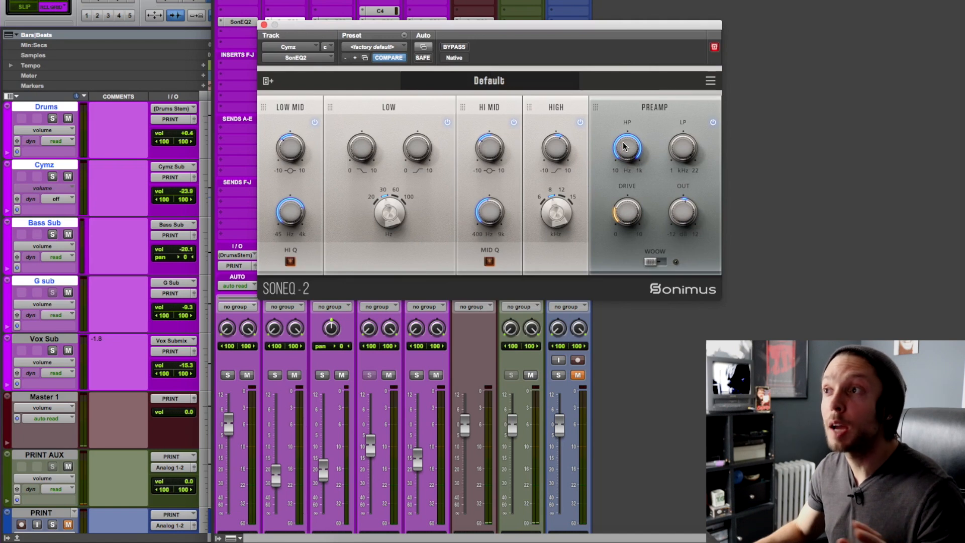
- Review SonEQ2 on the Cymz submix: the preamp HP and LP filters, low mid and hi mid frequencies, and high band
{"action": "mouse_move", "coordinate": [623, 147]}
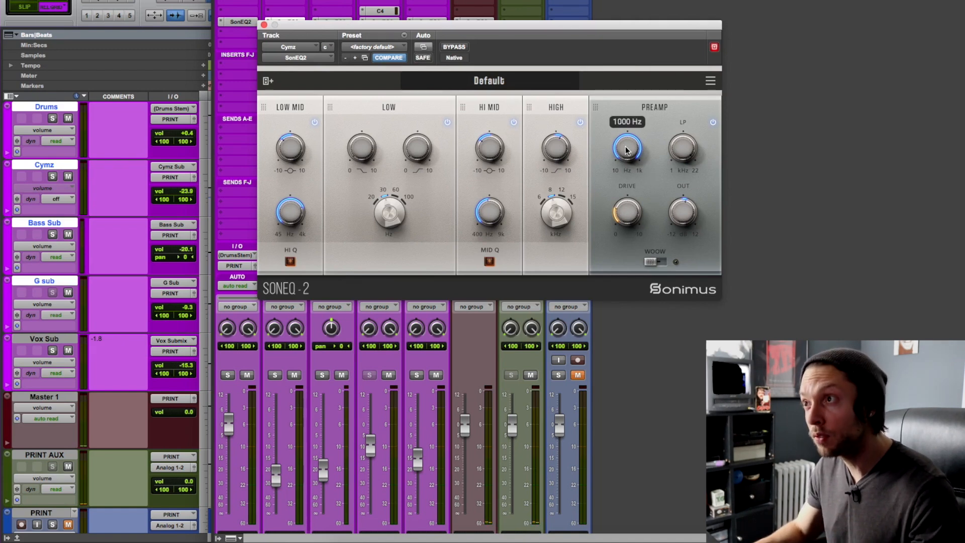
{"action": "mouse_move", "coordinate": [673, 159]}
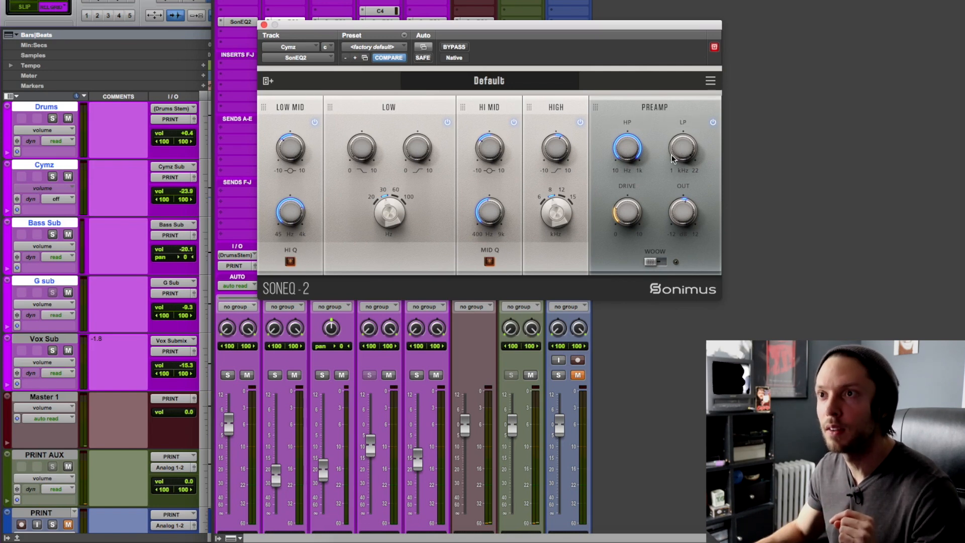
{"action": "mouse_move", "coordinate": [290, 212]}
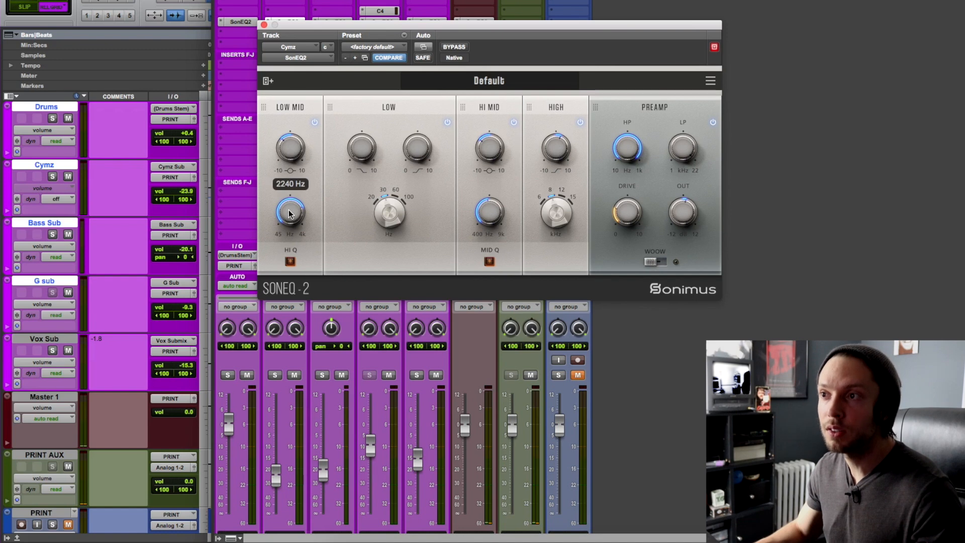
{"action": "mouse_move", "coordinate": [488, 215]}
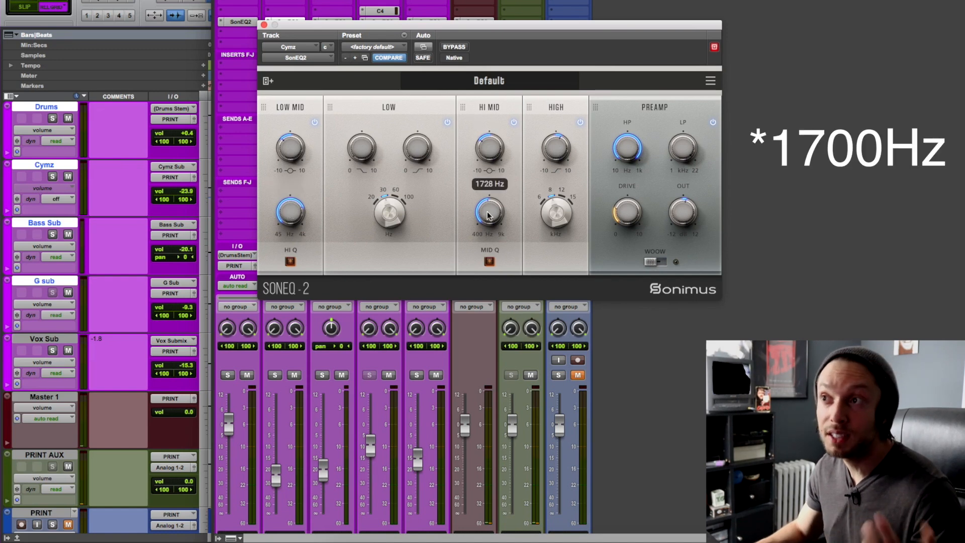
{"action": "left_click", "coordinate": [556, 156]}
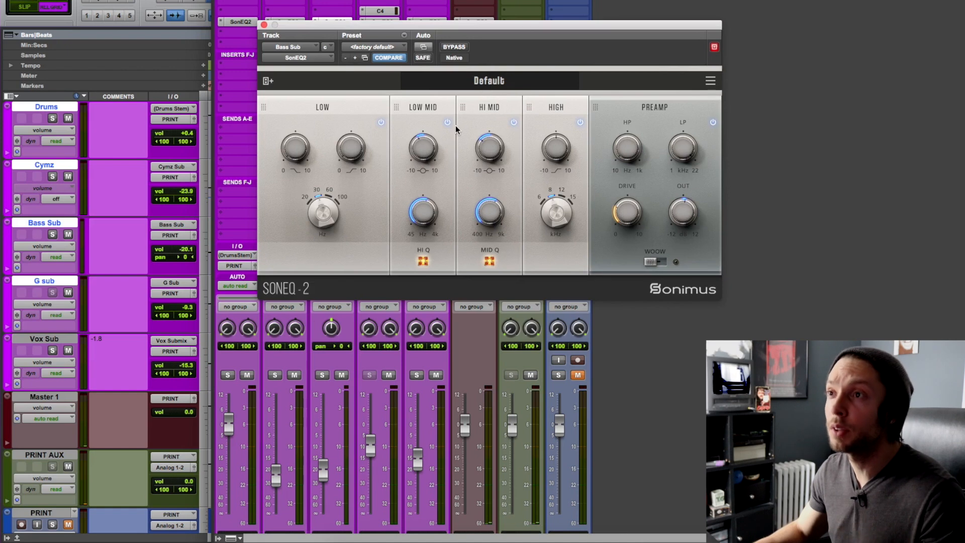
- Inspect SonEQ2's low mid and hi mid bands on Bass Sub, and its HP, LP and low mid settings on G sub
{"action": "mouse_move", "coordinate": [425, 213]}
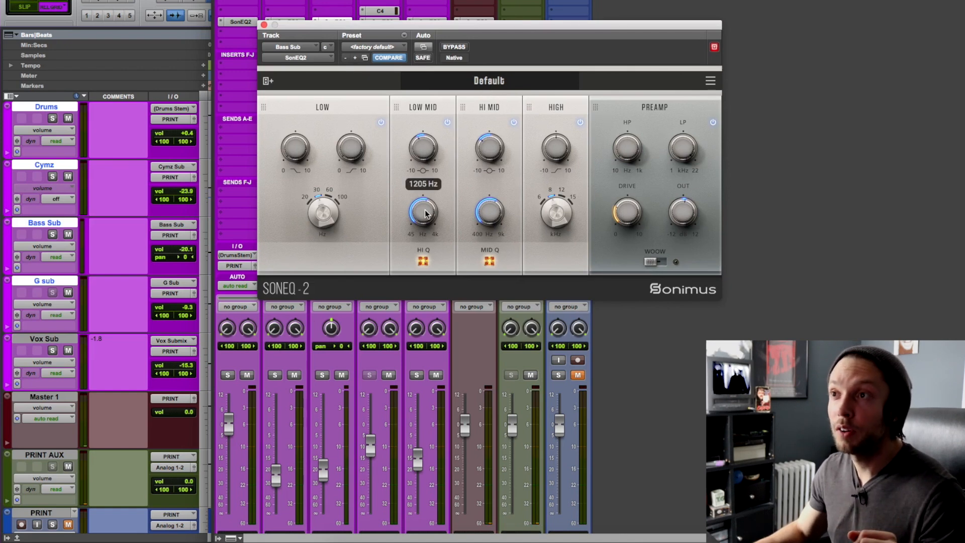
{"action": "mouse_move", "coordinate": [484, 216]}
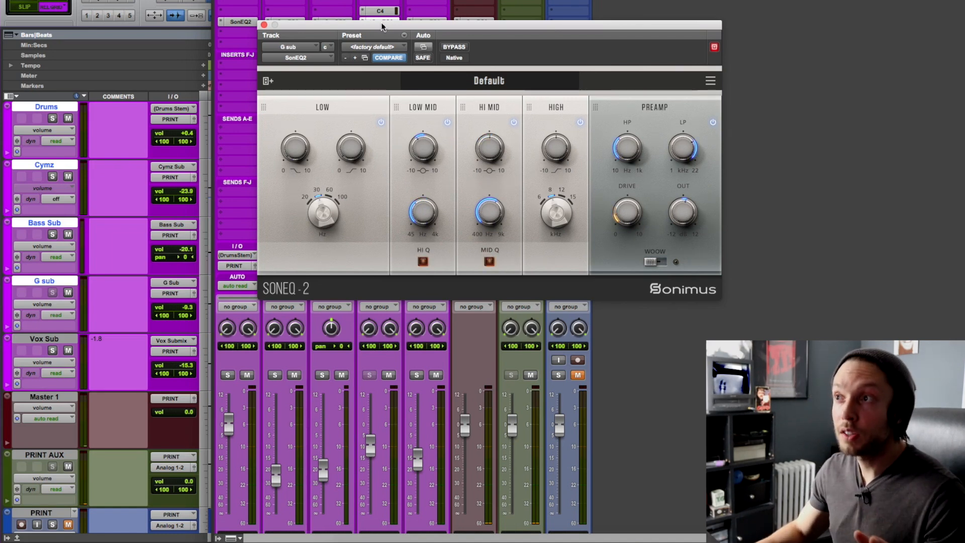
{"action": "mouse_move", "coordinate": [628, 152]}
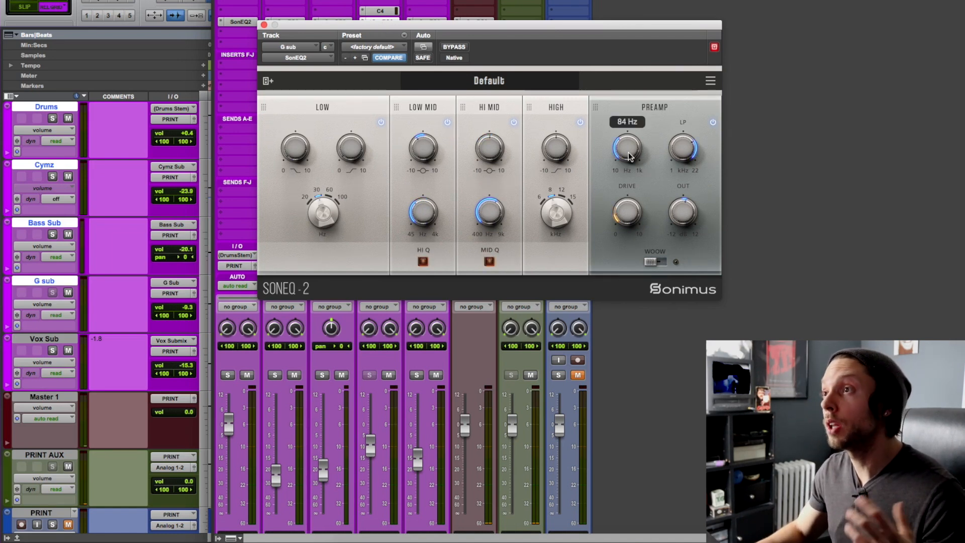
{"action": "mouse_move", "coordinate": [681, 150]}
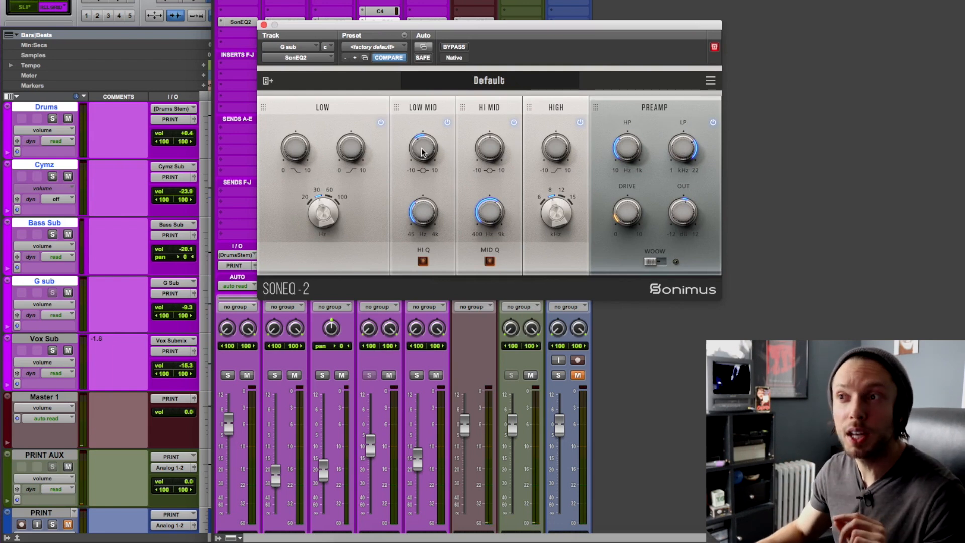
{"action": "mouse_move", "coordinate": [424, 223]}
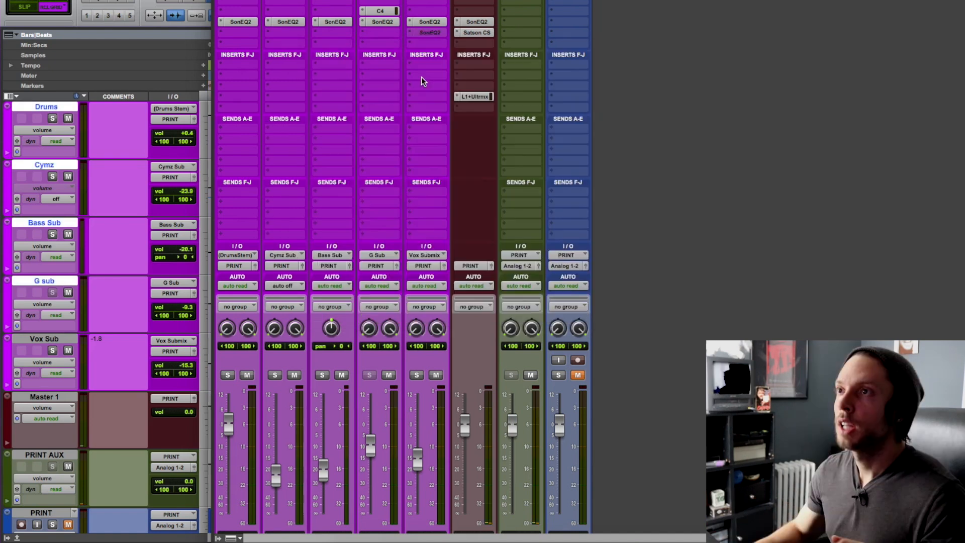
- Open SonEQ2 on Vox Sub, review its high band and two preamp modules, and close the plug-in
{"action": "left_click", "coordinate": [428, 21]}
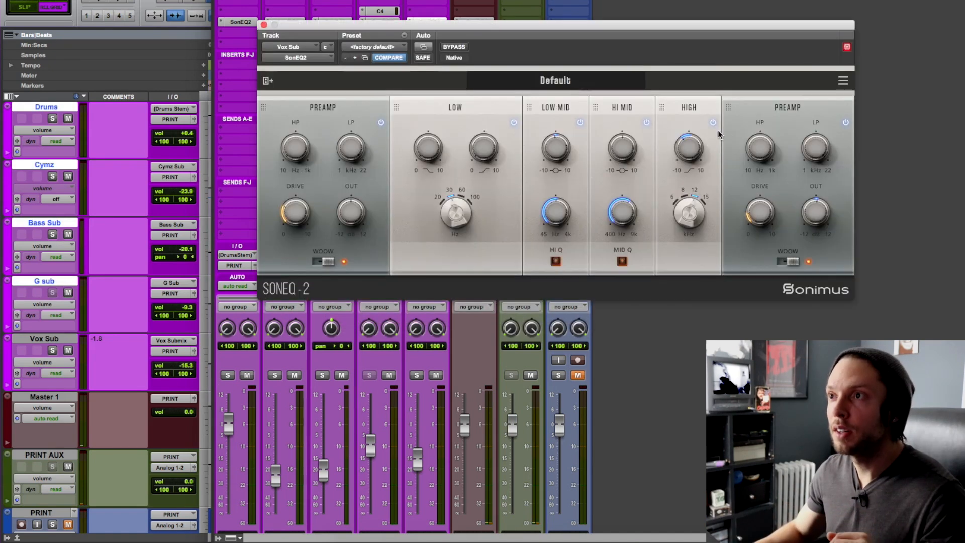
{"action": "left_click", "coordinate": [682, 153]}
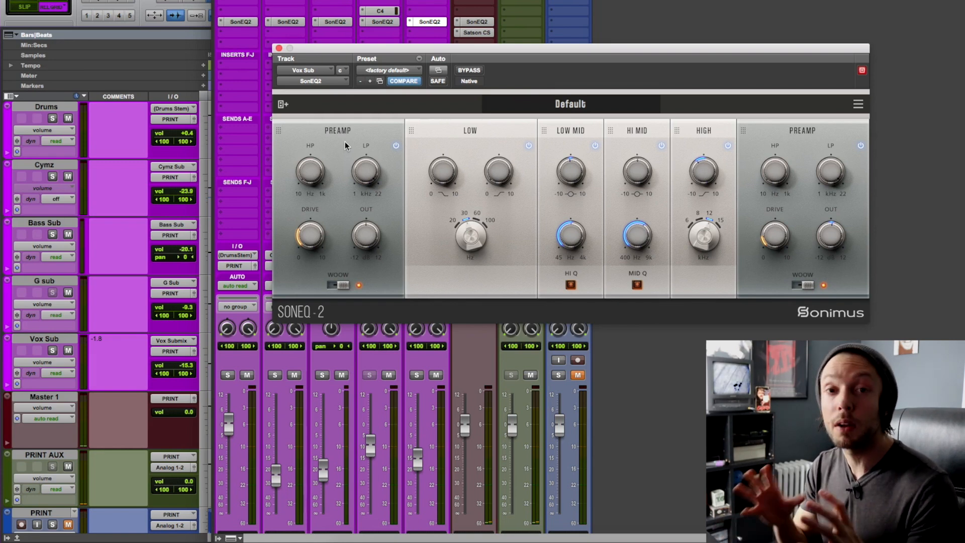
{"action": "left_click", "coordinate": [279, 48]}
- Insert a second SonEQ2 below the first on Vox Sub, and review the first instance's preamp drive for comparison
{"action": "left_click", "coordinate": [421, 32]}
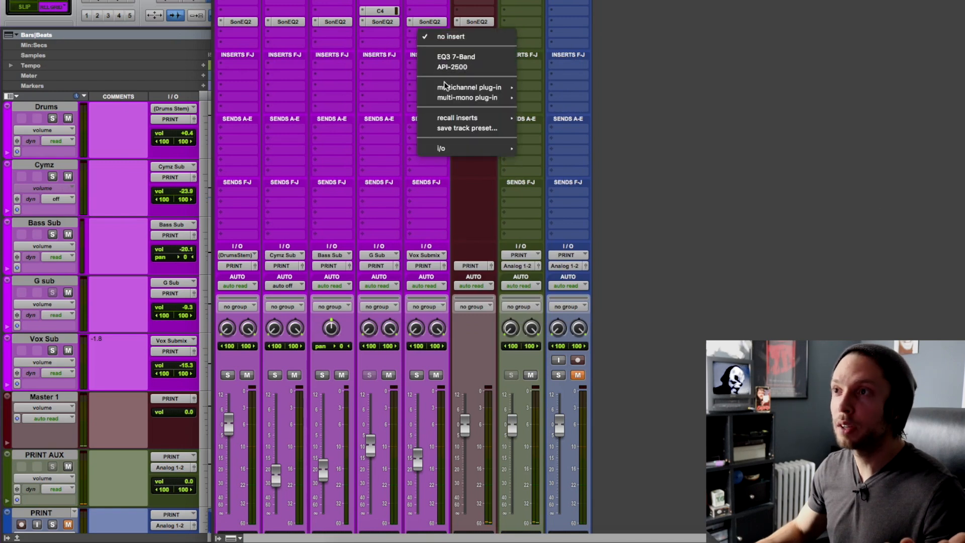
{"action": "left_click", "coordinate": [557, 101]}
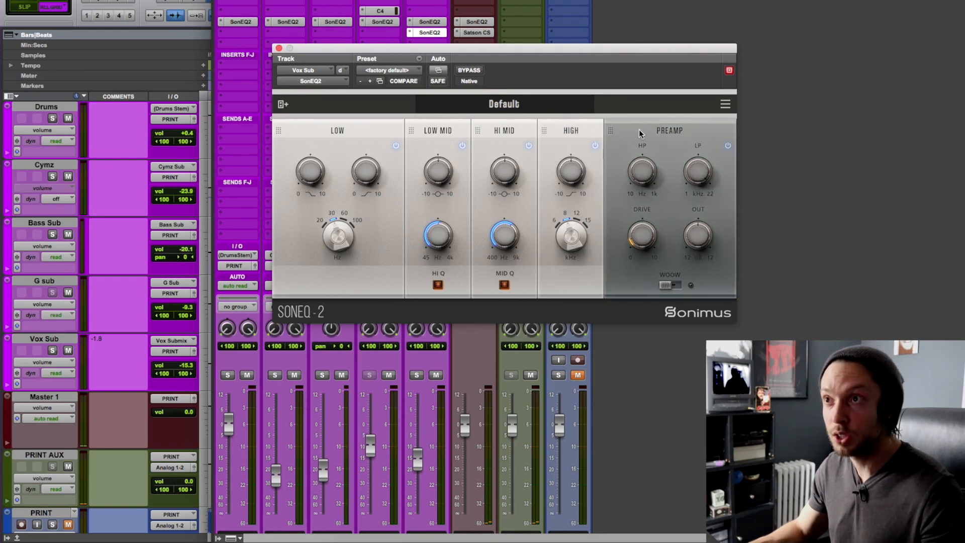
{"action": "left_click", "coordinate": [430, 22]}
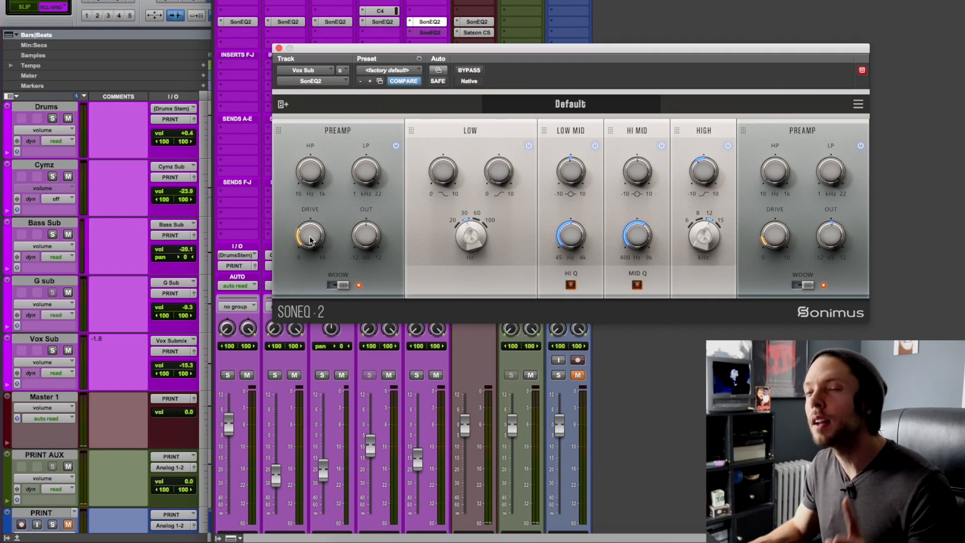
{"action": "left_click", "coordinate": [278, 48]}
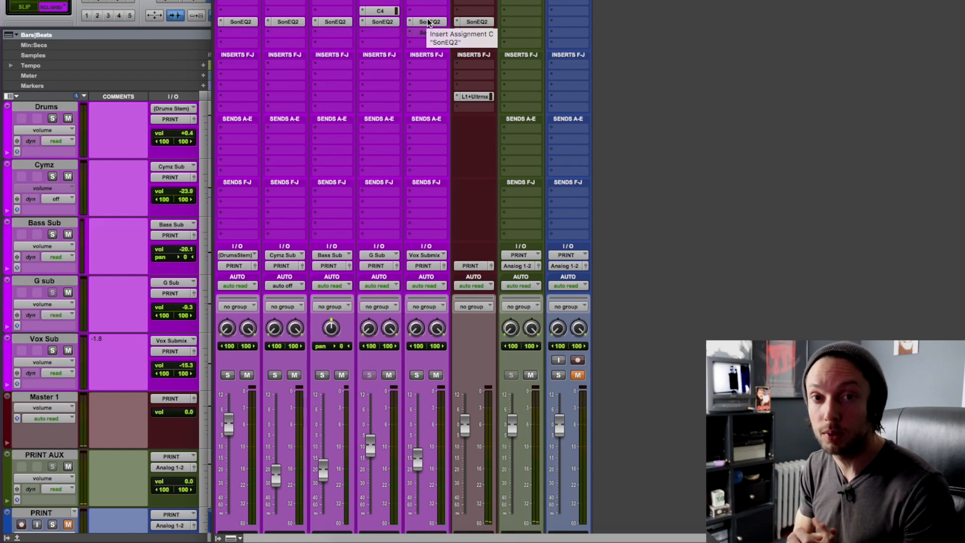
- Play the mix and compare SonEQ2 on Vox Sub bypassed and active
{"action": "key", "text": "space"}
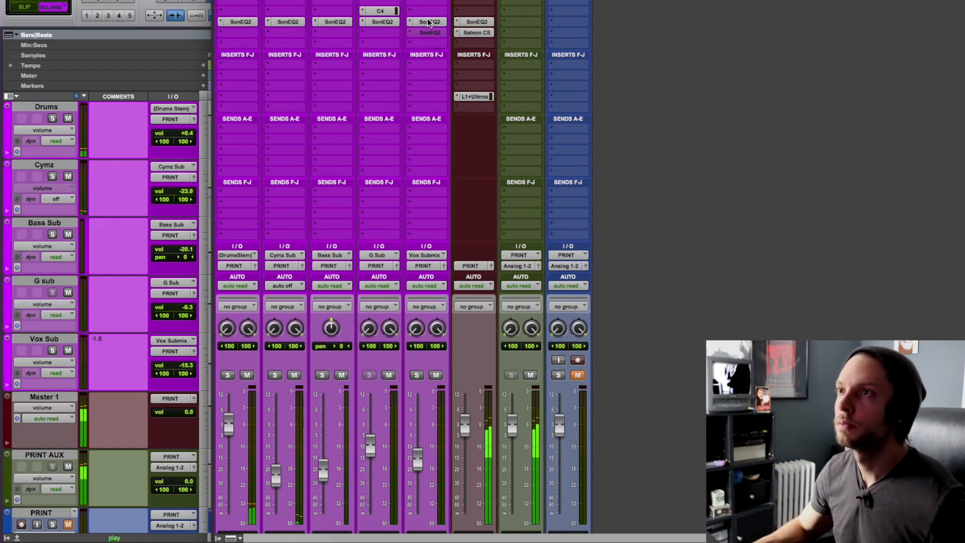
{"action": "left_click", "coordinate": [427, 22]}
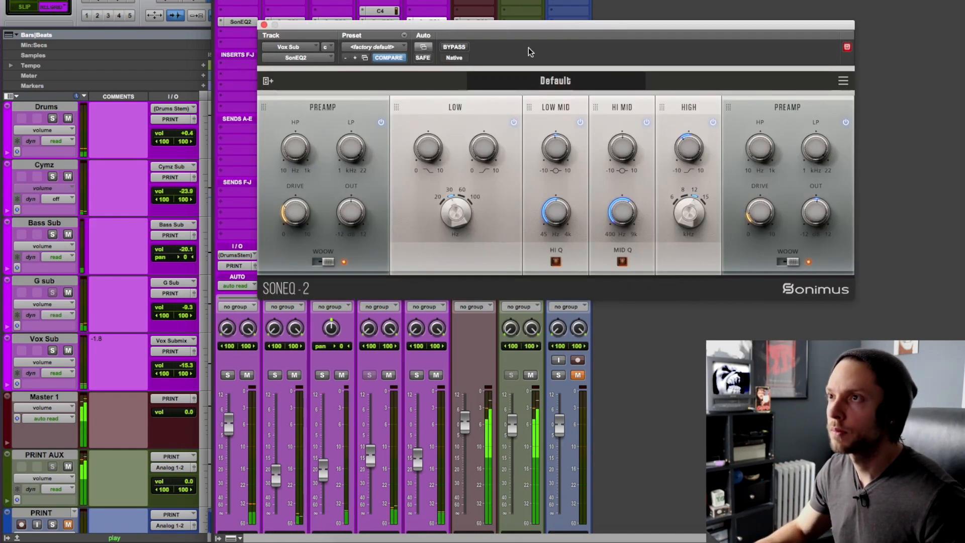
{"action": "left_click", "coordinate": [462, 47]}
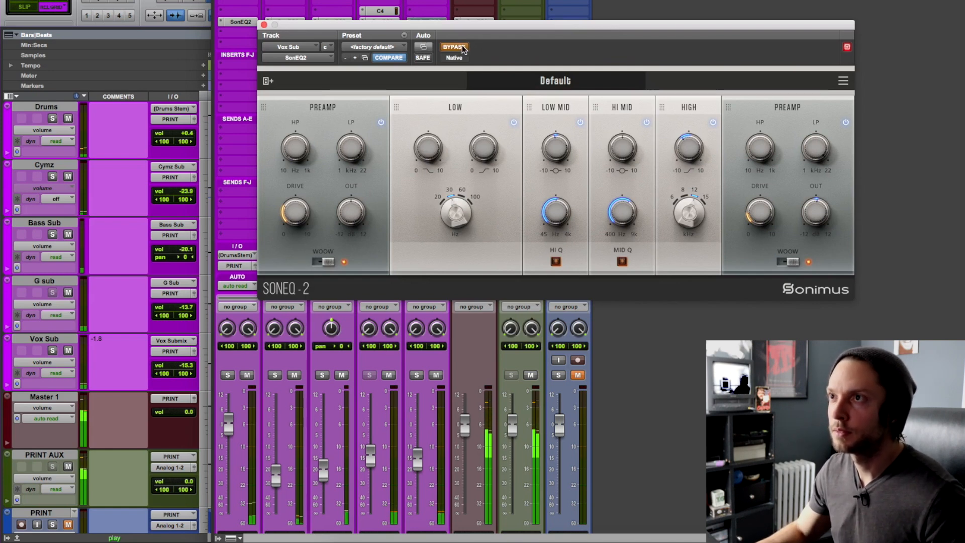
{"action": "left_click", "coordinate": [462, 47]}
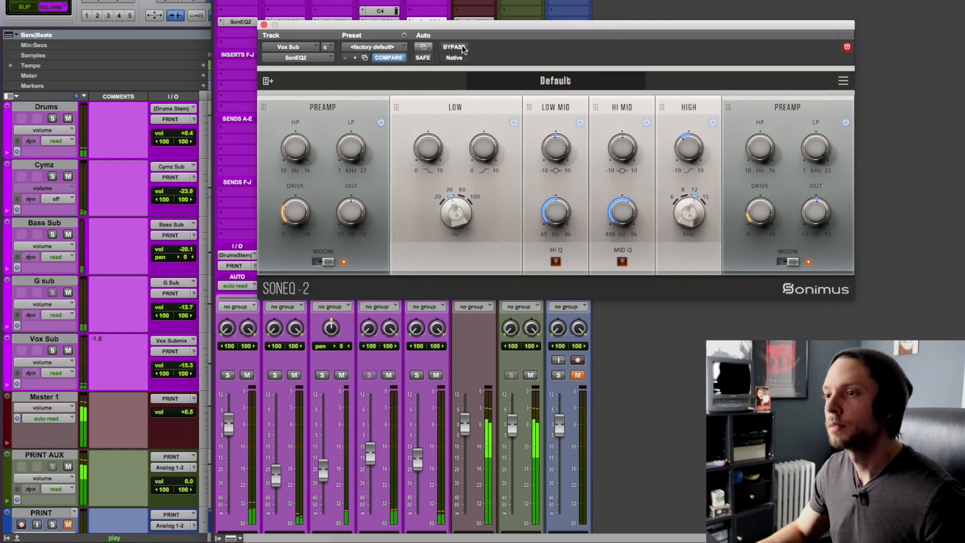
{"action": "left_click", "coordinate": [462, 47]}
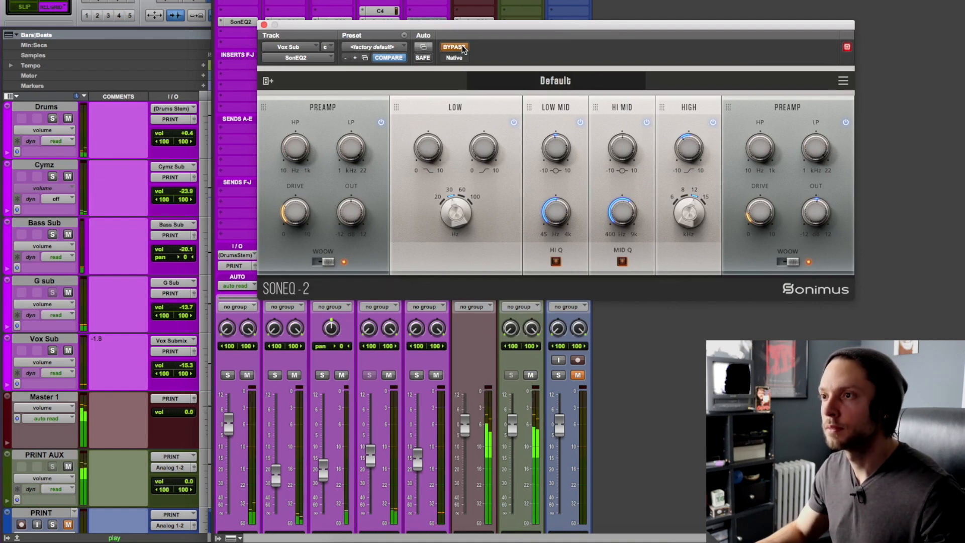
{"action": "left_click", "coordinate": [462, 47]}
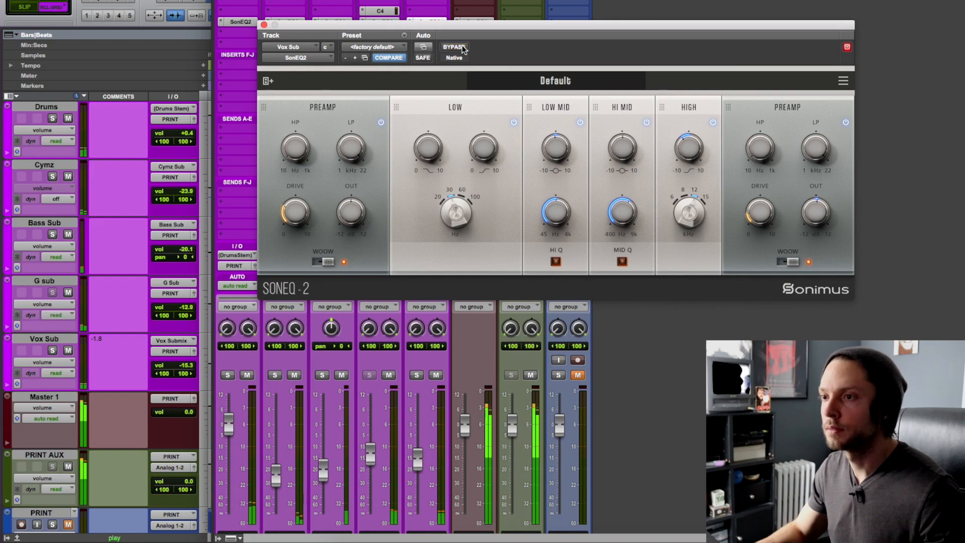
- Compare SonEQ2 on Vox Sub bypassed and active with the other submixes muted, and close the plug-in
{"action": "left_click", "coordinate": [456, 48]}
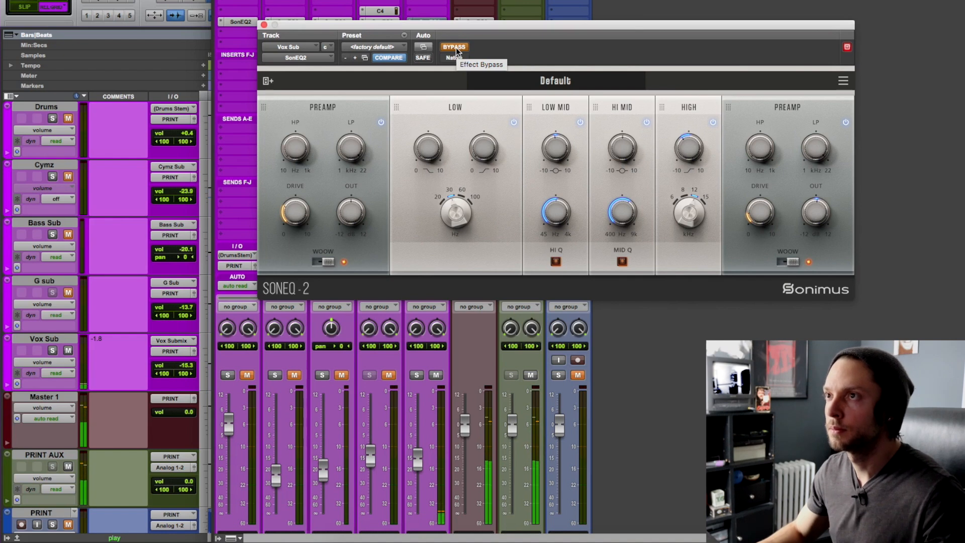
{"action": "left_click", "coordinate": [456, 47]}
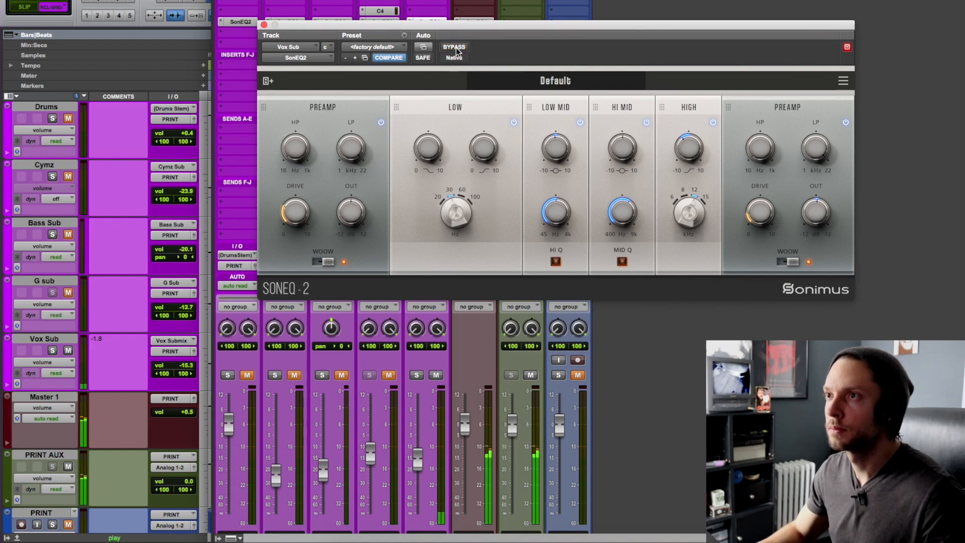
{"action": "left_click", "coordinate": [456, 48]}
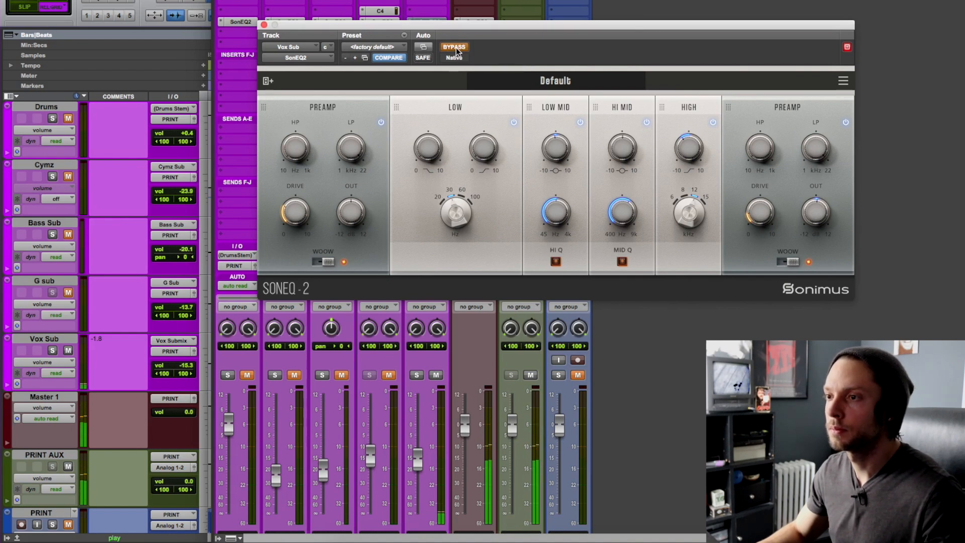
{"action": "left_click", "coordinate": [456, 48]}
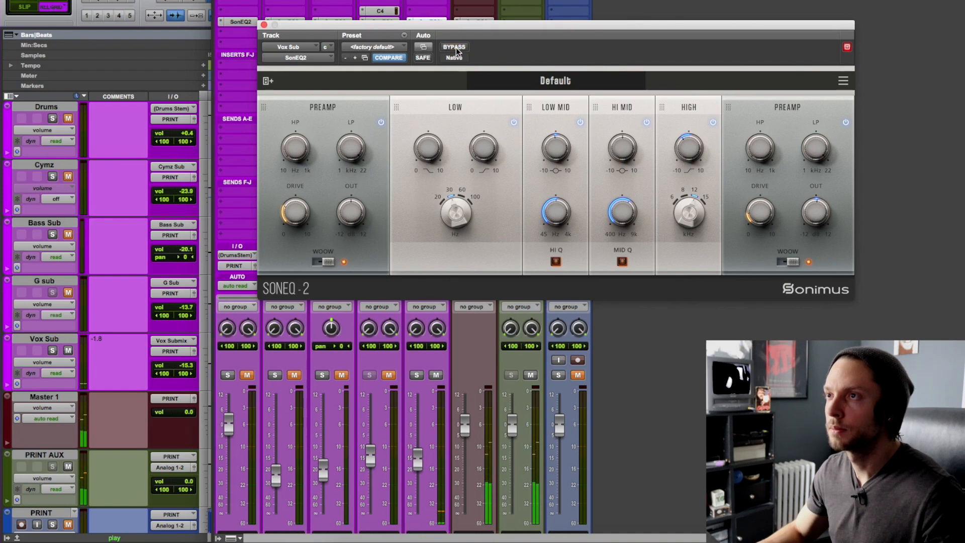
{"action": "left_click", "coordinate": [457, 47]}
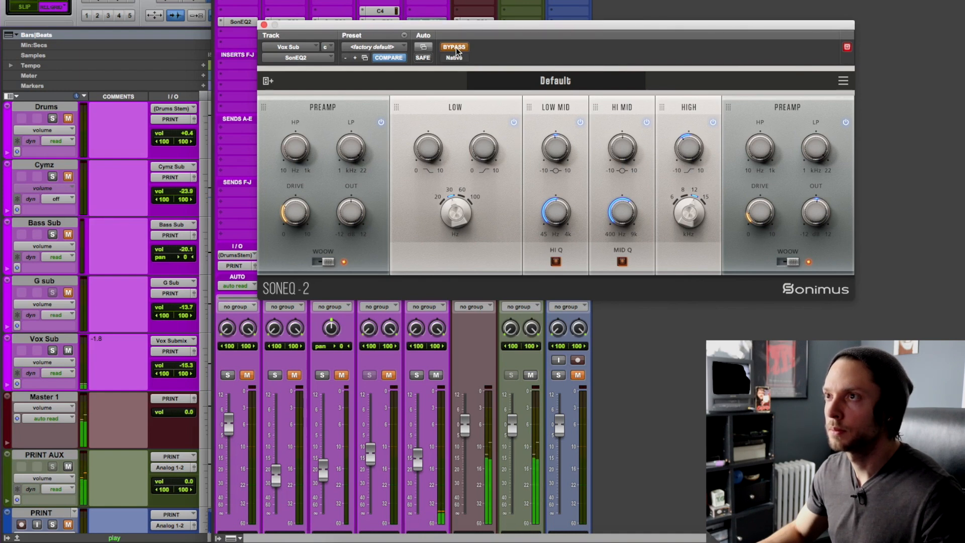
{"action": "left_click", "coordinate": [456, 47]}
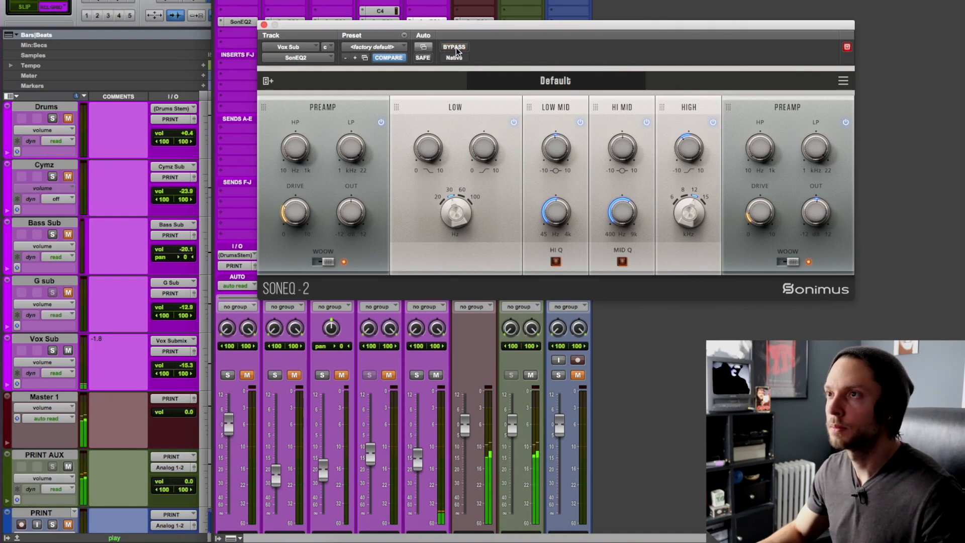
{"action": "left_click", "coordinate": [265, 25]}
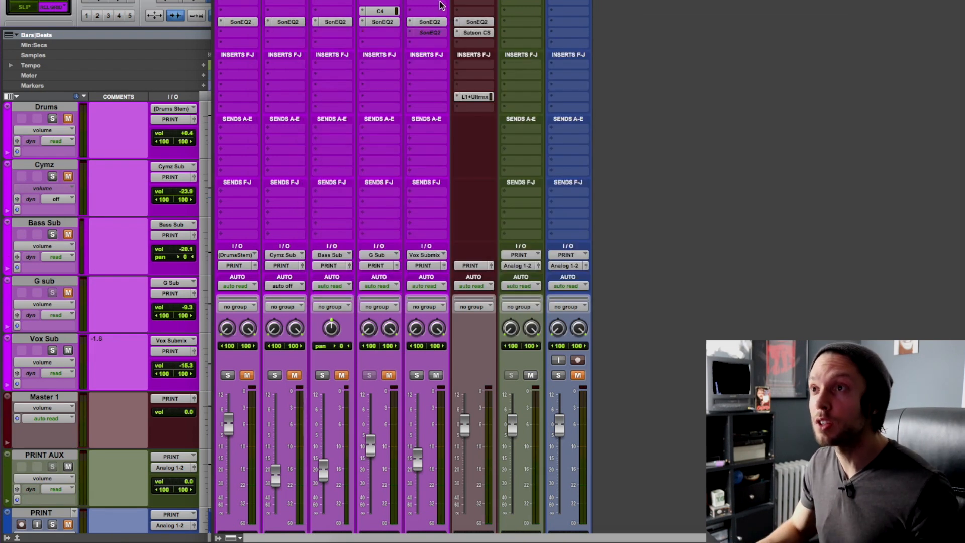
- Reopen SonEQ2 on Vox Sub for review, inspect the low boost of the SonEQ2 on Master 1, and close both plug-ins
{"action": "left_click", "coordinate": [429, 21]}
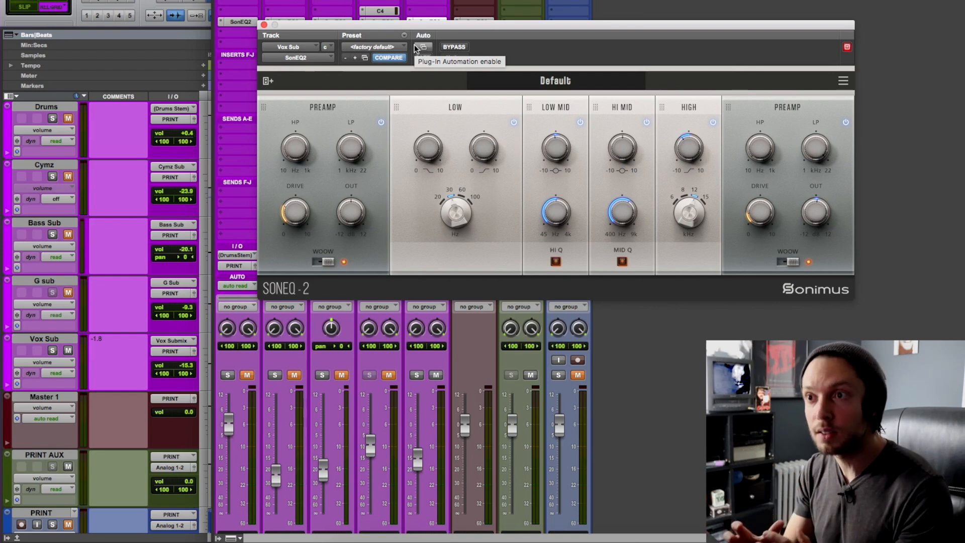
{"action": "key", "text": "super+w"}
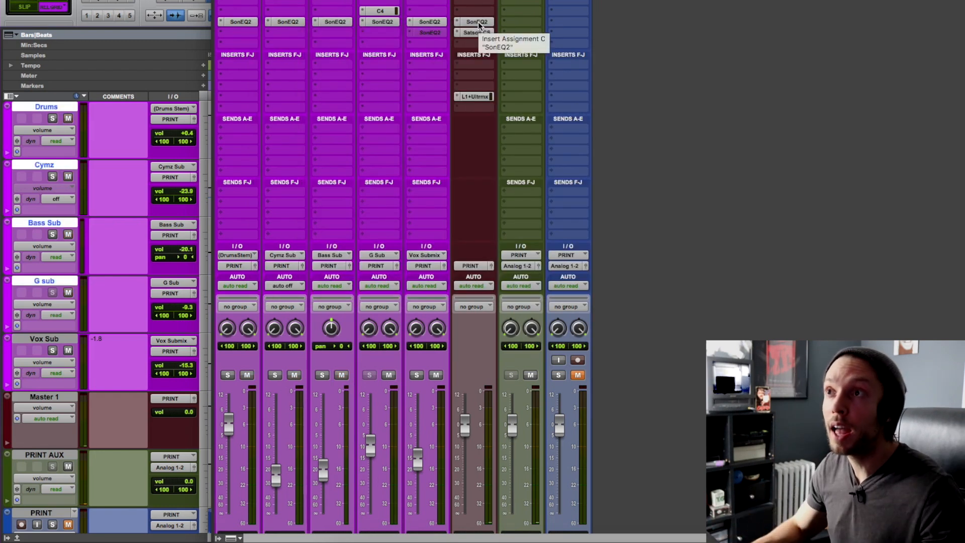
{"action": "left_click", "coordinate": [477, 22]}
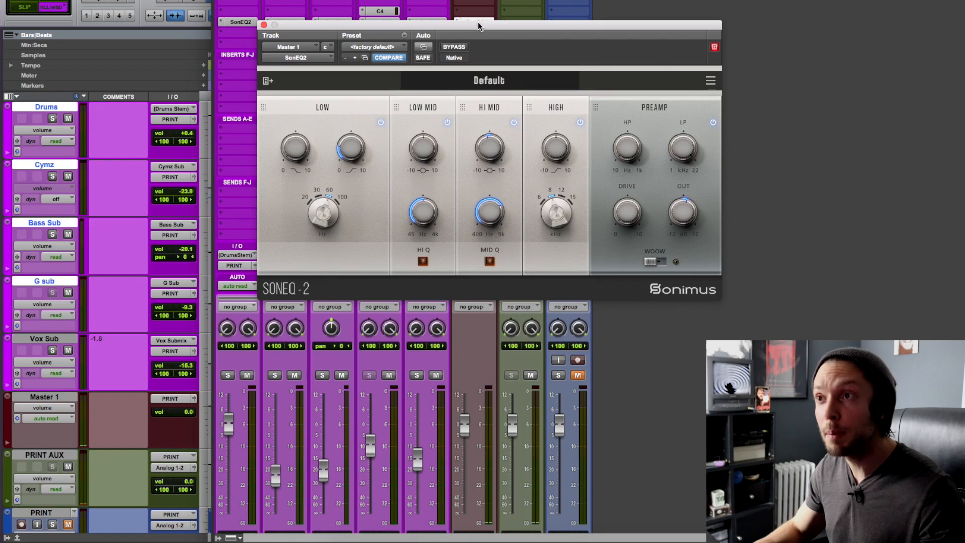
{"action": "mouse_move", "coordinate": [350, 152]}
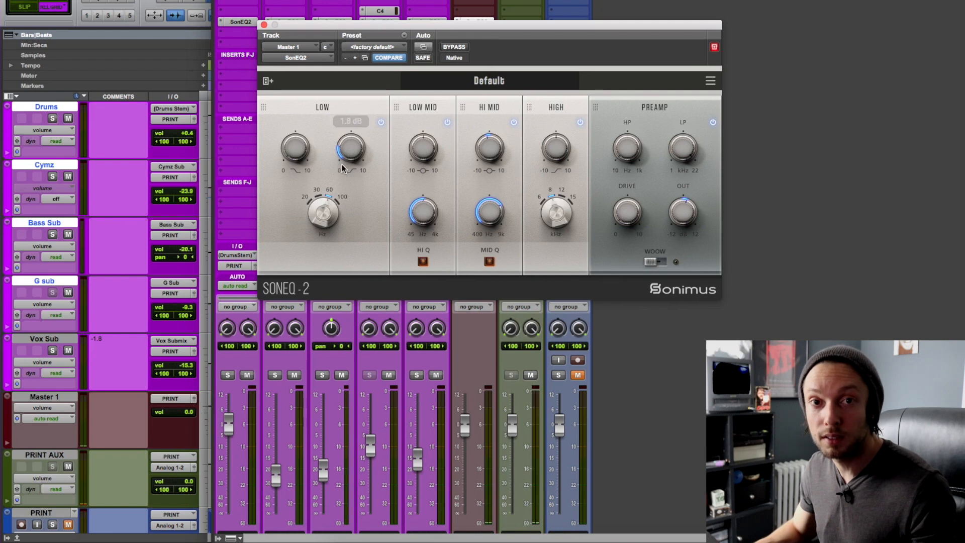
{"action": "key", "text": "super+w"}
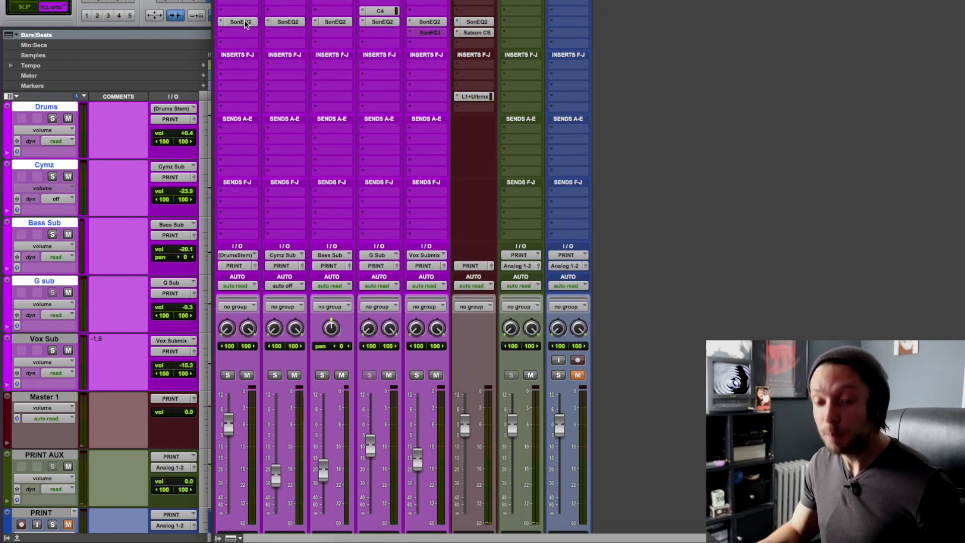
- Bypass SonEQ2 on all five submixes and Master 1, and play the mix to compare it with SonEQ2 active
{"action": "left_click_drag", "start_coordinate": [245, 21], "coordinate": [335, 22]}
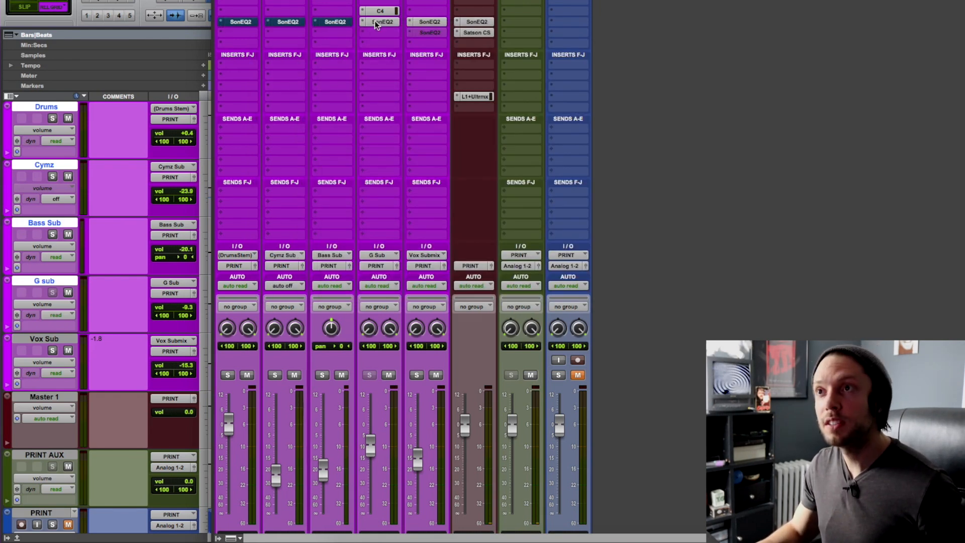
{"action": "left_click_drag", "start_coordinate": [433, 25], "coordinate": [479, 24]}
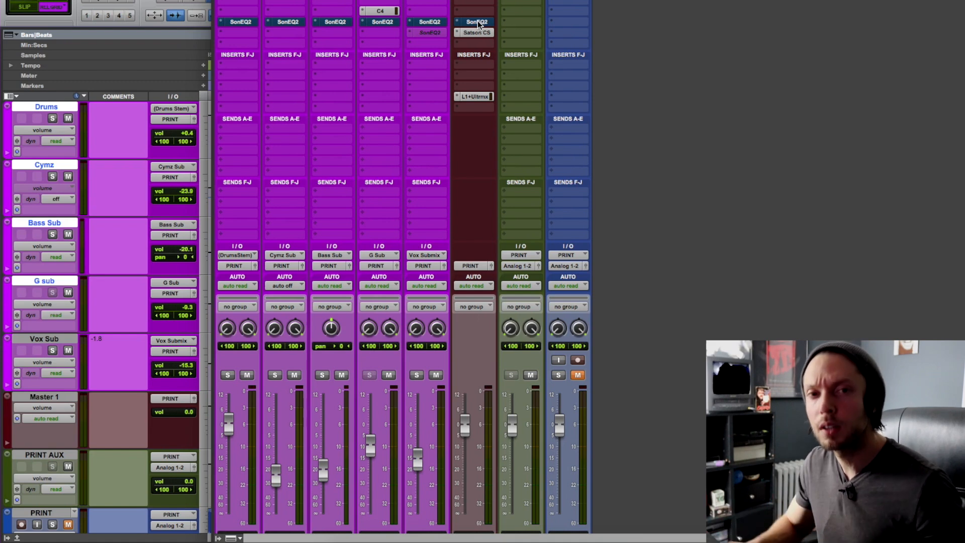
{"action": "key", "text": "space"}
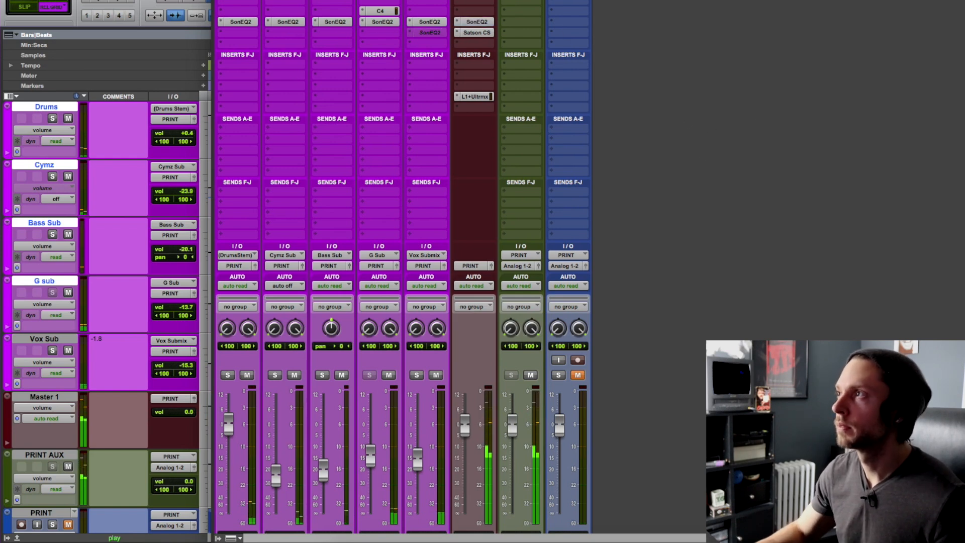
{"action": "key", "text": "super+equal"}
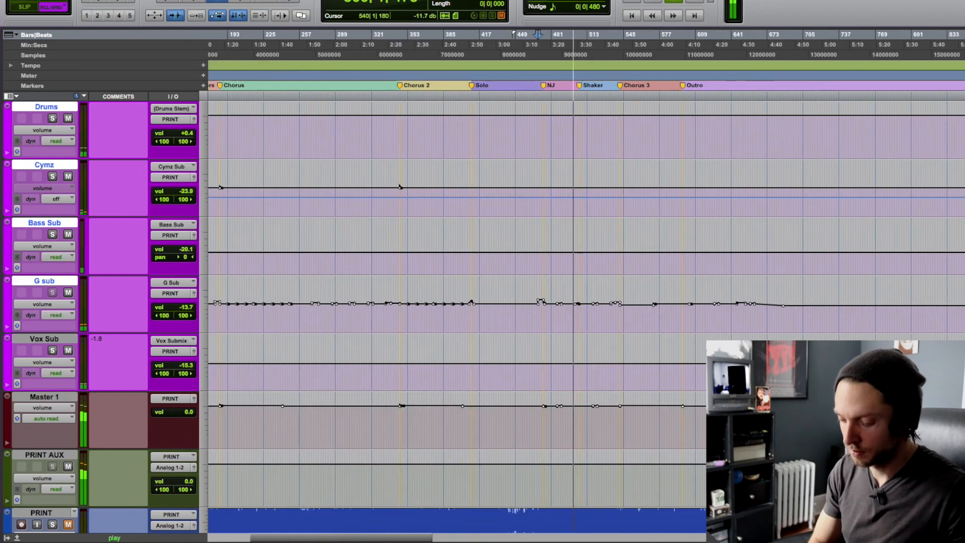
{"action": "key", "text": "super+equal"}
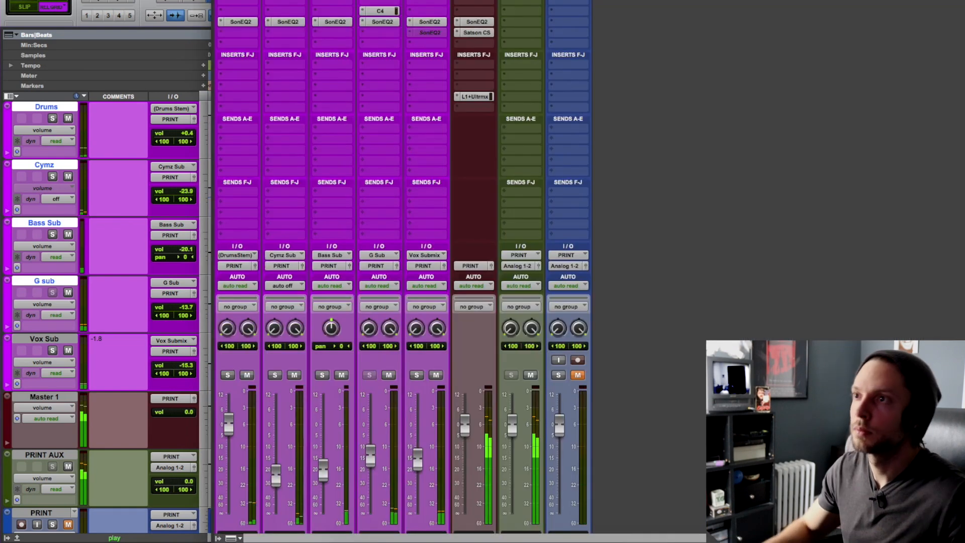
- Show the Drums SonEQ2 beside another SonEQ2 window, view Satson CS on Master 1, and close all plug-in windows
{"action": "left_click", "coordinate": [244, 21]}
{"action": "left_click_drag", "start_coordinate": [433, 2], "coordinate": [551, 255]}
{"action": "left_click", "coordinate": [472, 22]}
{"action": "left_click_drag", "start_coordinate": [146, 2], "coordinate": [393, 2]}
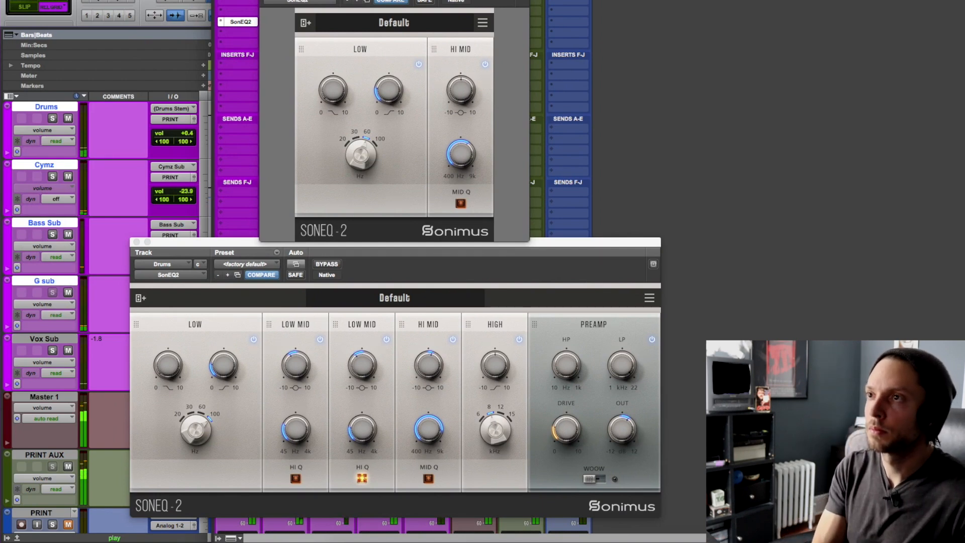
{"action": "key", "text": "super+alt+ctrl+w"}
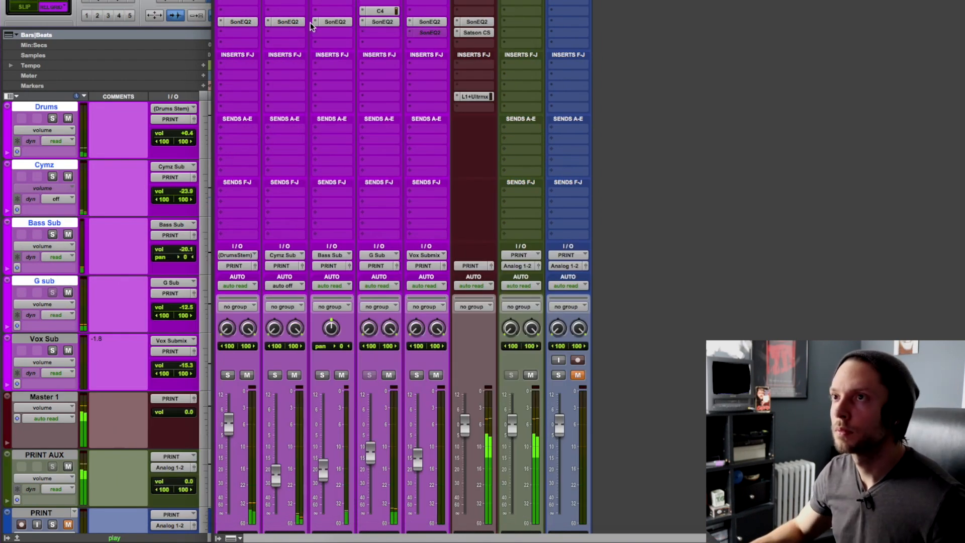
{"action": "left_click", "coordinate": [491, 33]}
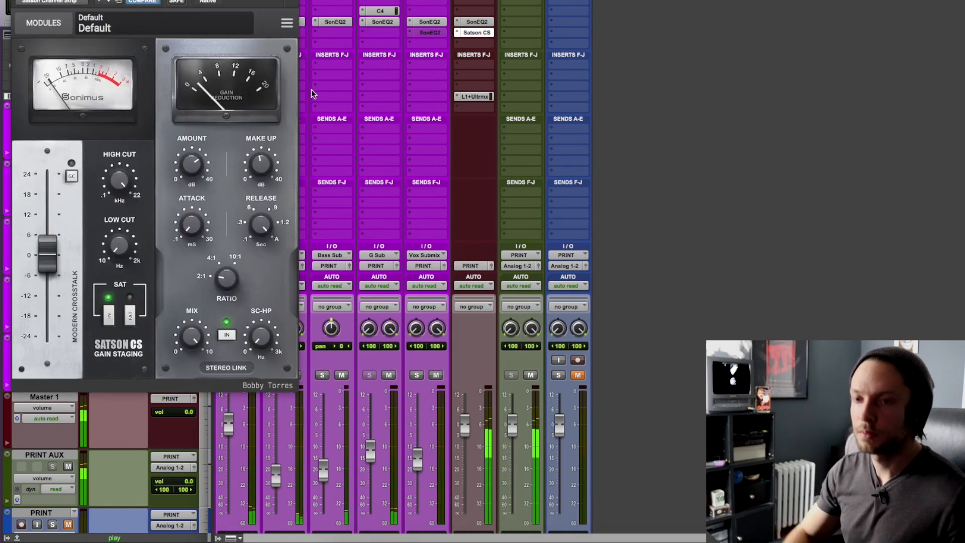
{"action": "key", "text": "super+alt+ctrl+w"}
{"action": "scroll", "coordinate": [670, 168], "scroll_direction": "down", "scroll_amount": 3}
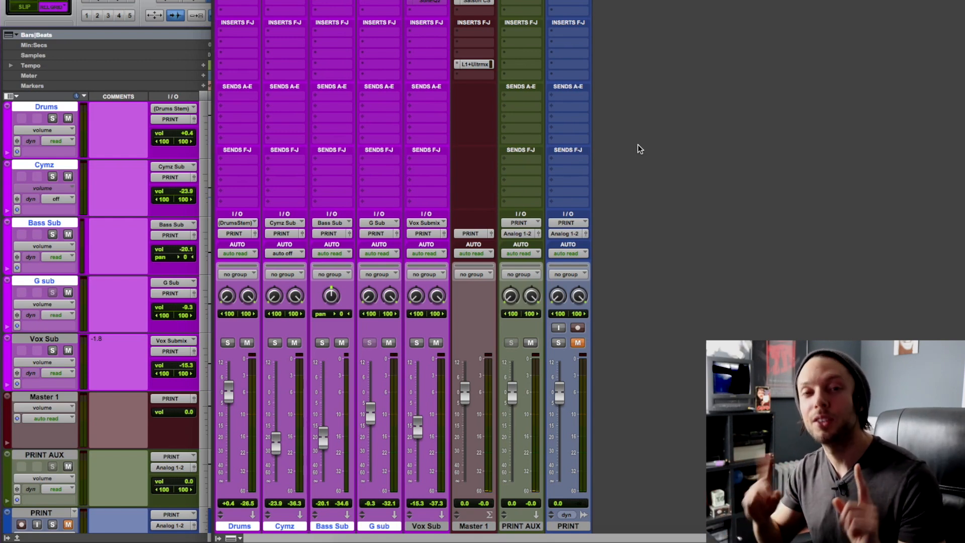
{"action": "scroll", "coordinate": [644, 136], "scroll_direction": "up", "scroll_amount": 2}
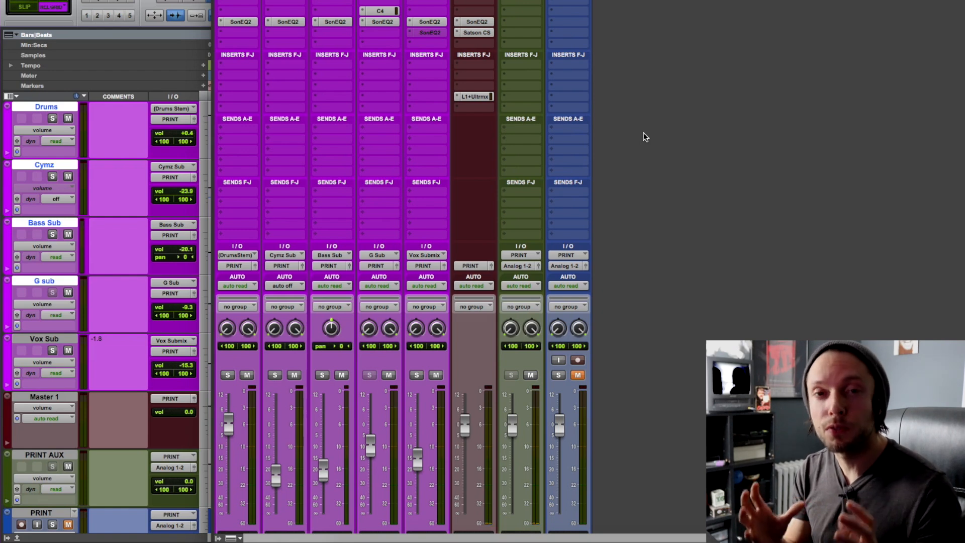